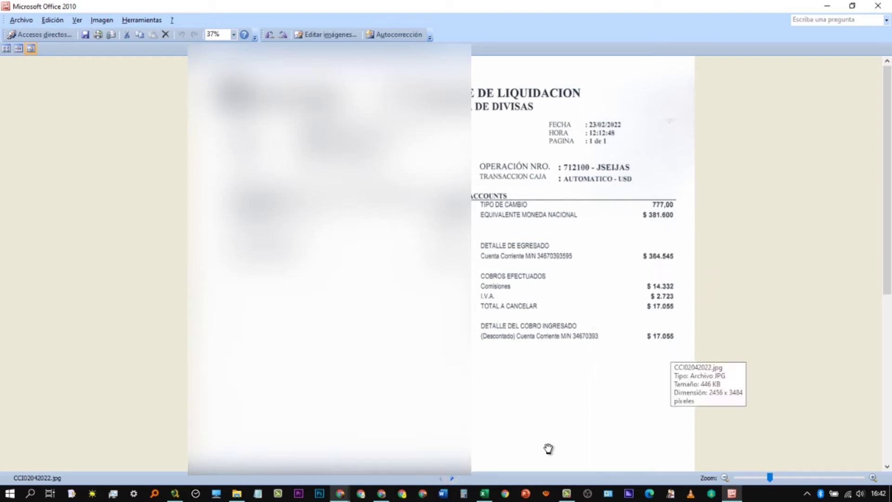
- View the second currency settlement scan, and open the Banco Central's 2022 observed dollar series from its daily indicators
click(452, 479)
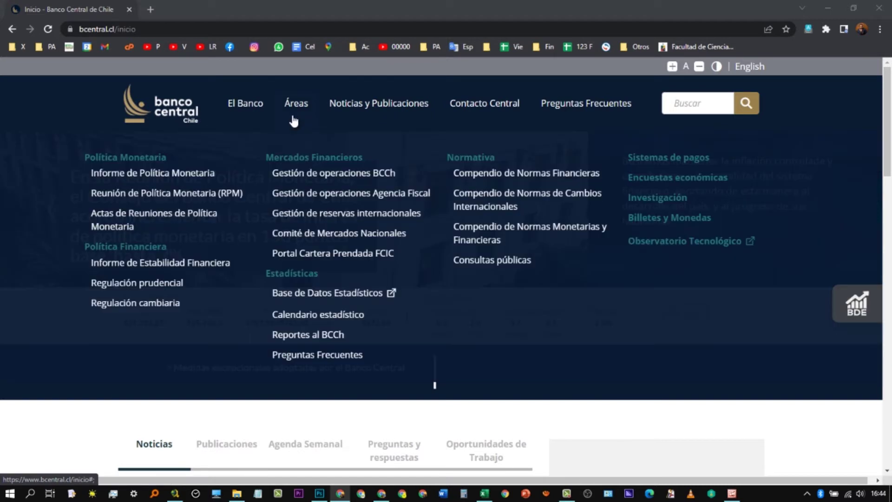
scroll(113, 357, down, 1)
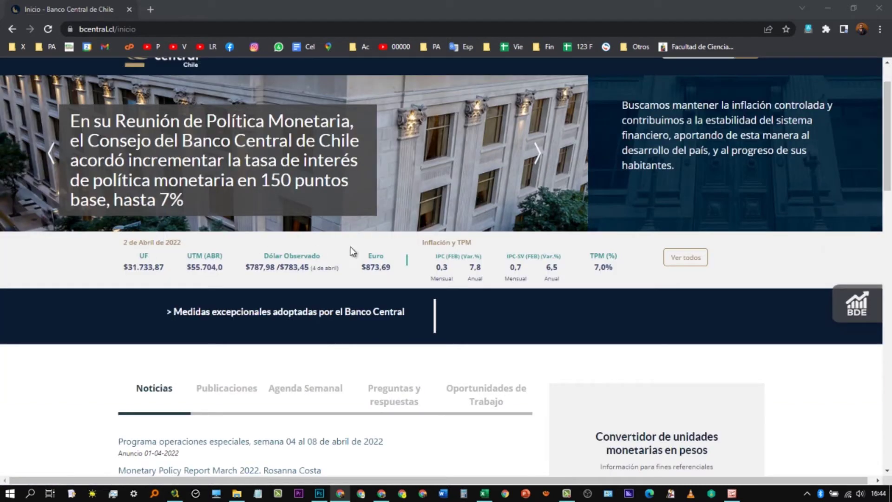
click(686, 257)
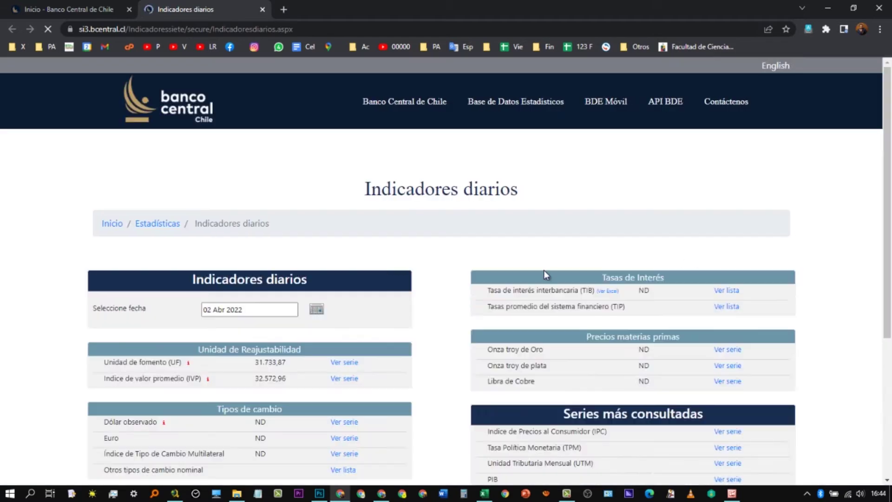
scroll(433, 296, down, 2)
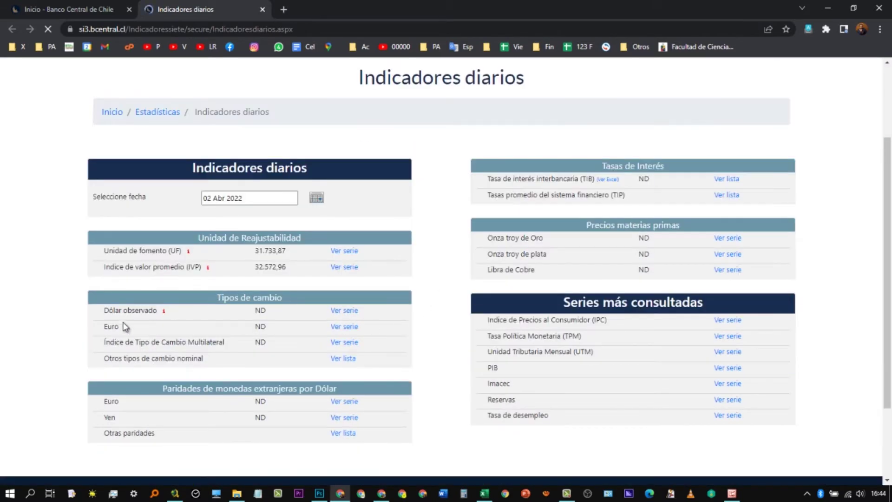
click(346, 314)
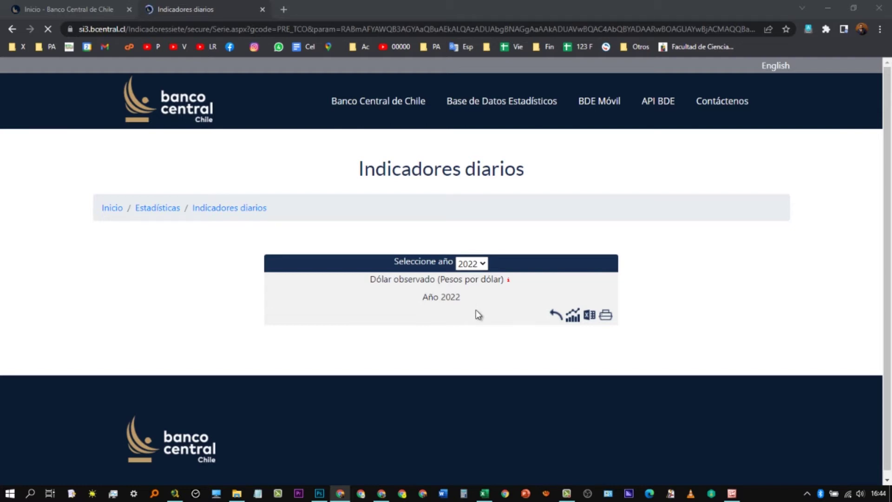
scroll(474, 315, down, 6)
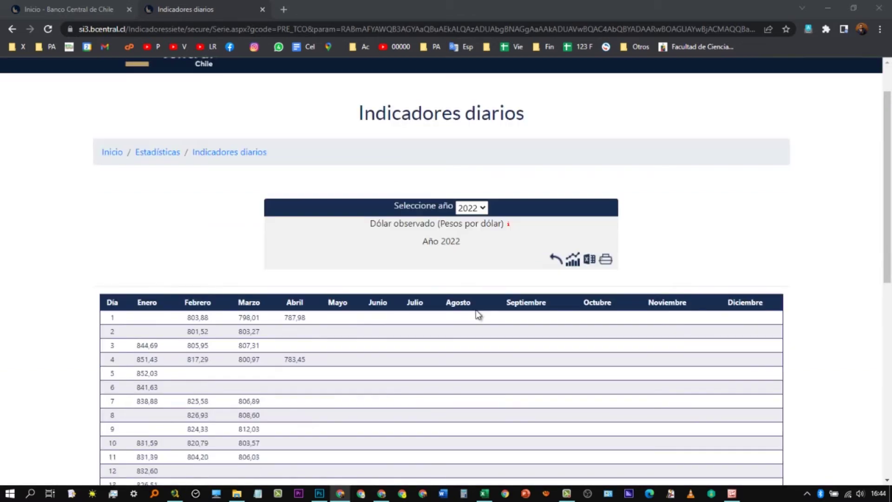
- Compare the settlement receipt's date and exchange rate with the Banco Central's observed dollar for 22 March
click(732, 494)
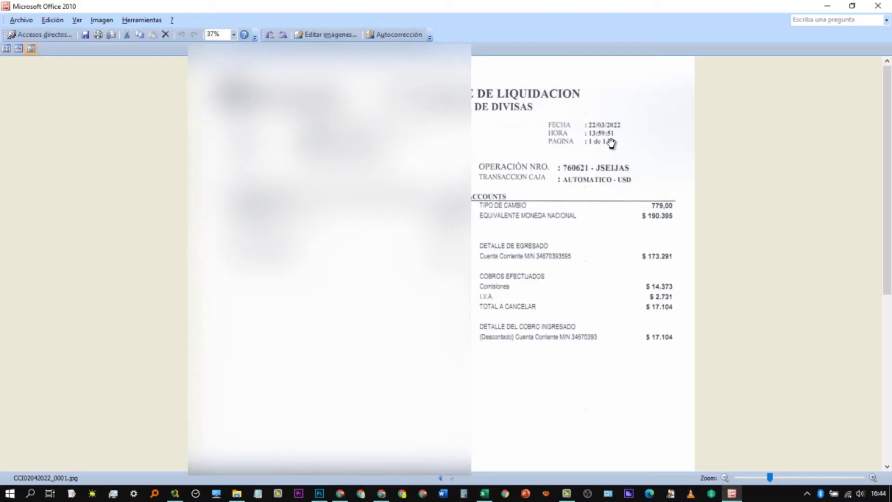
click(827, 6)
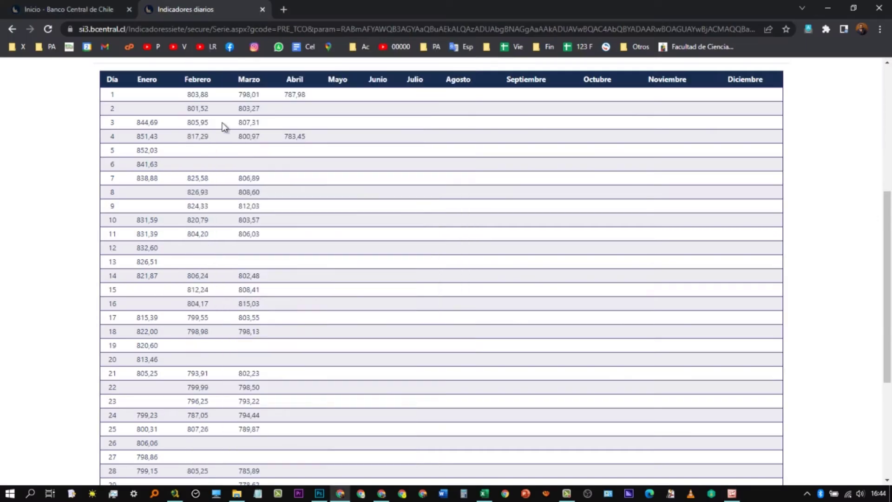
scroll(259, 95, down, 3)
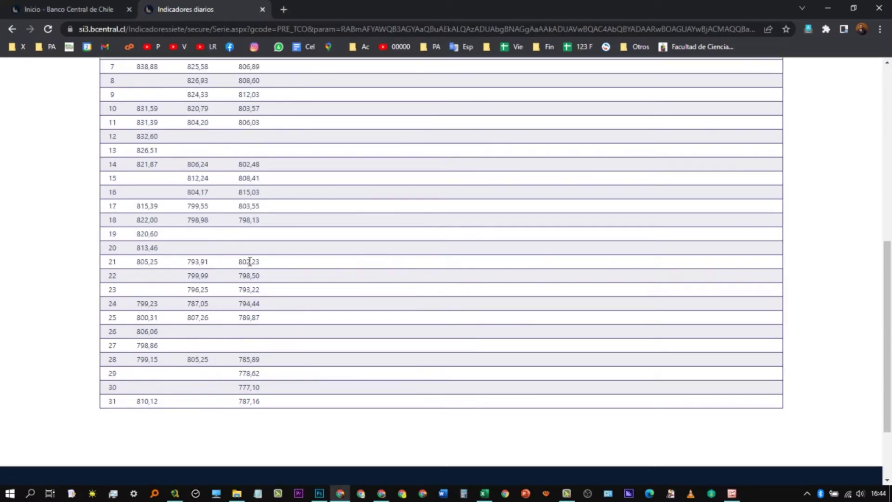
double_click(254, 277)
click(732, 493)
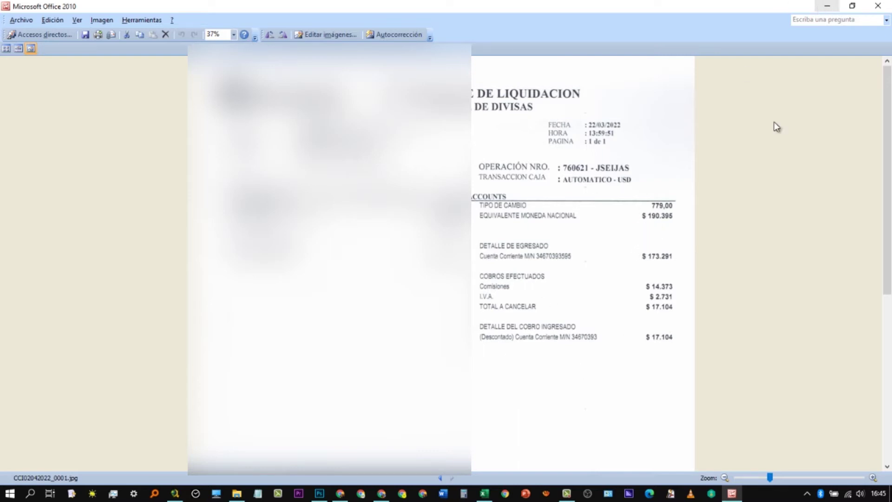
- Switch to the fdsdfds.xlsx workbook in Excel and review the monthly YouTube earnings and Banco Central dollar values from Enero to Diciembre
click(484, 493)
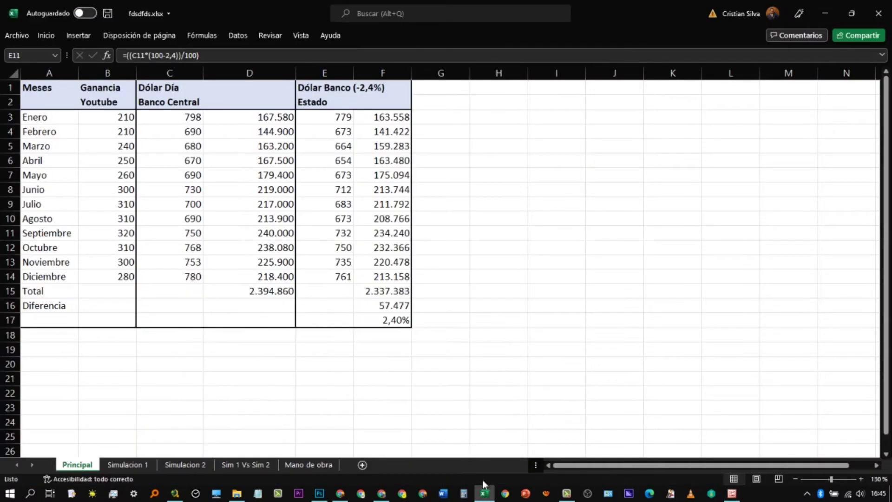
click(110, 324)
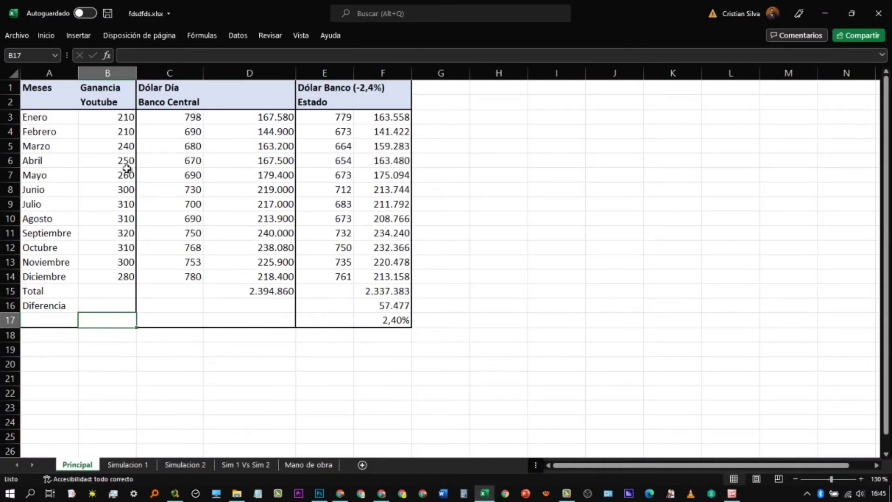
drag(112, 89, 116, 277)
drag(56, 125, 116, 277)
drag(125, 116, 113, 278)
click(177, 157)
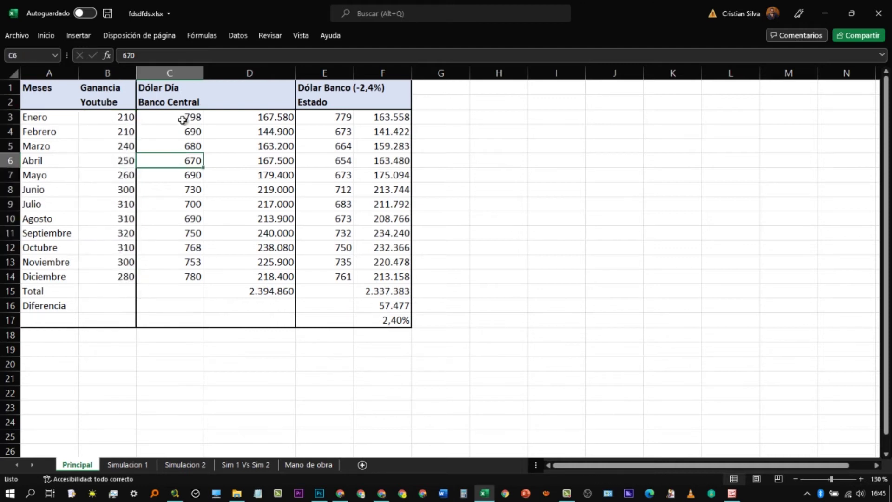
drag(181, 118, 170, 275)
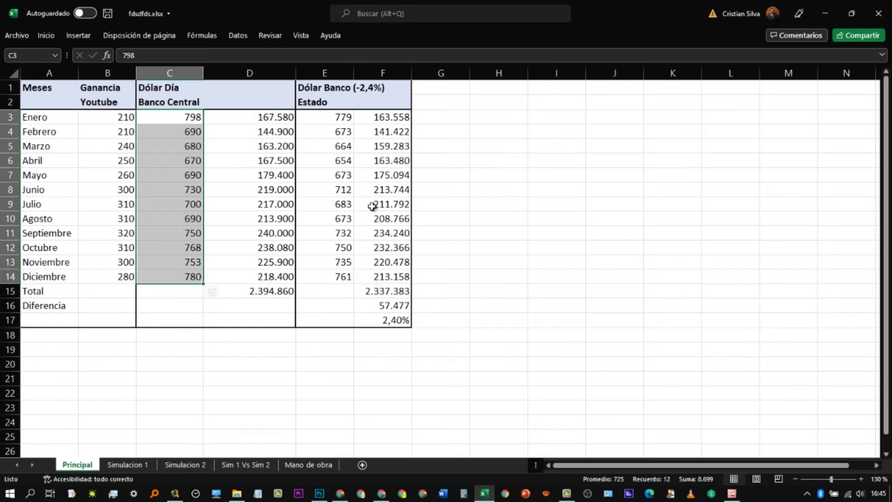
- Switch to the browser and examine the observed dollar rates from day 20 to 31 across January, February and March 2022
click(339, 490)
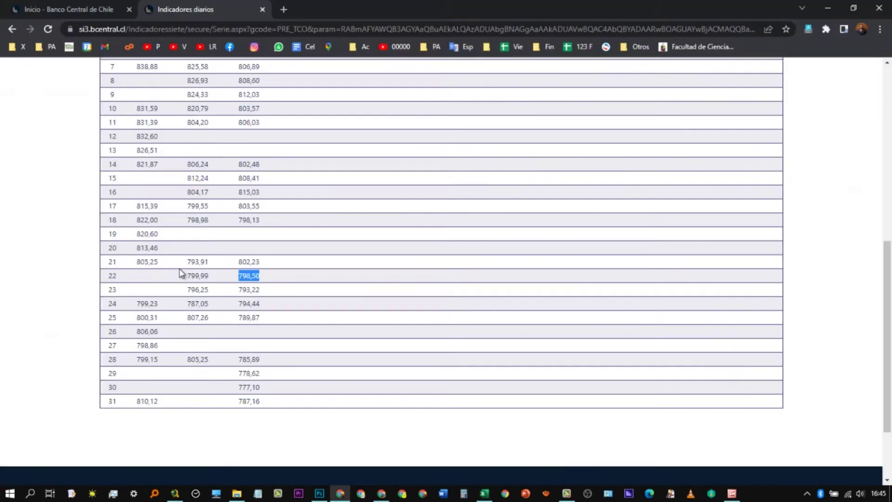
scroll(151, 283, up, 3)
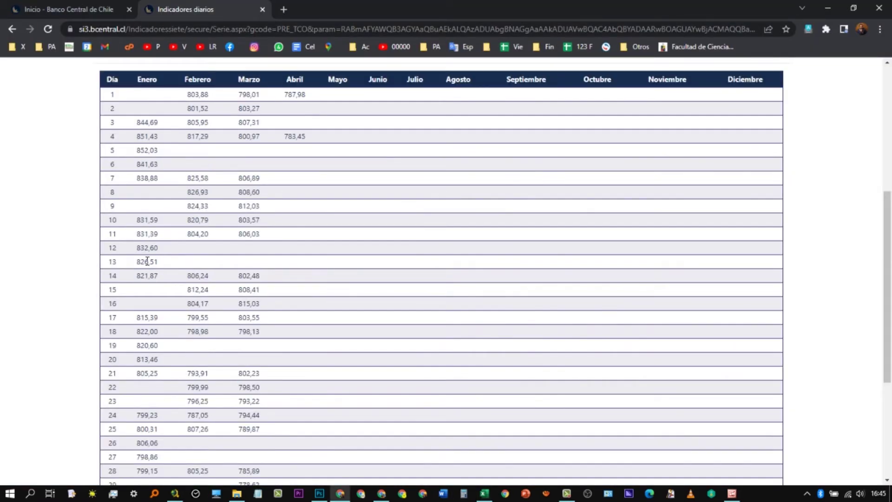
scroll(149, 312, down, 2)
drag(105, 251, 181, 247)
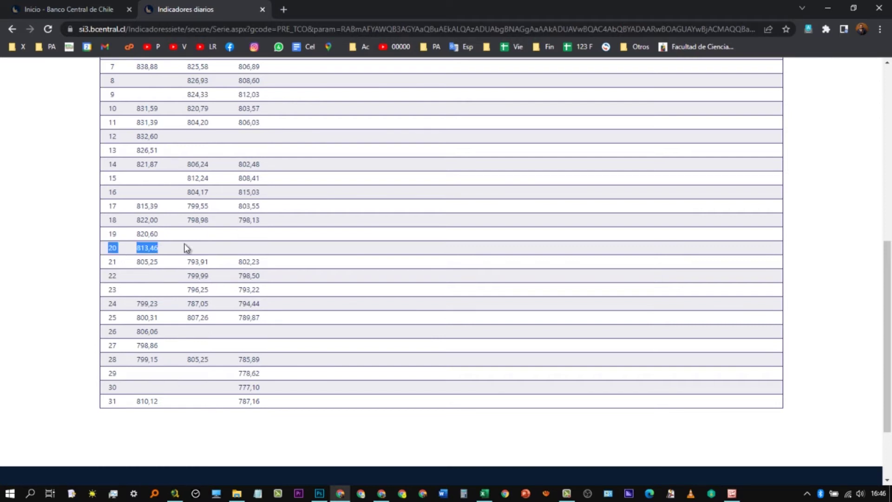
drag(109, 278, 262, 282)
drag(110, 291, 272, 403)
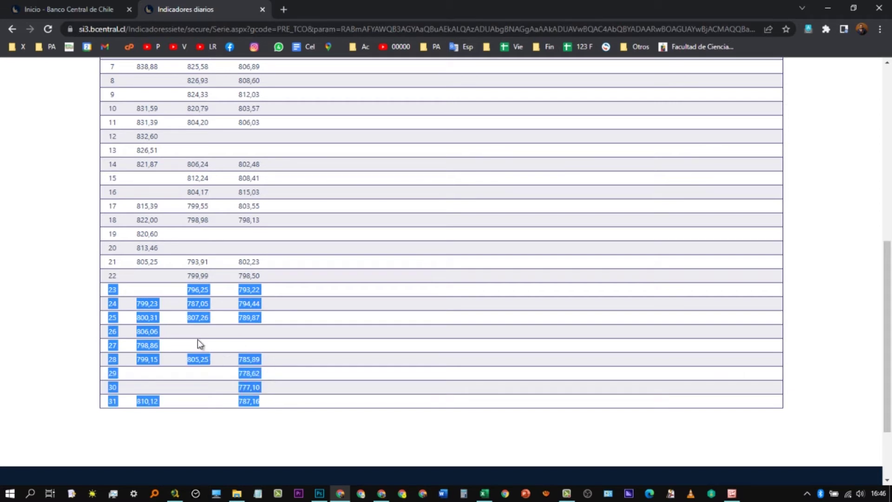
double_click(156, 319)
double_click(199, 303)
double_click(249, 303)
scroll(254, 321, up, 5)
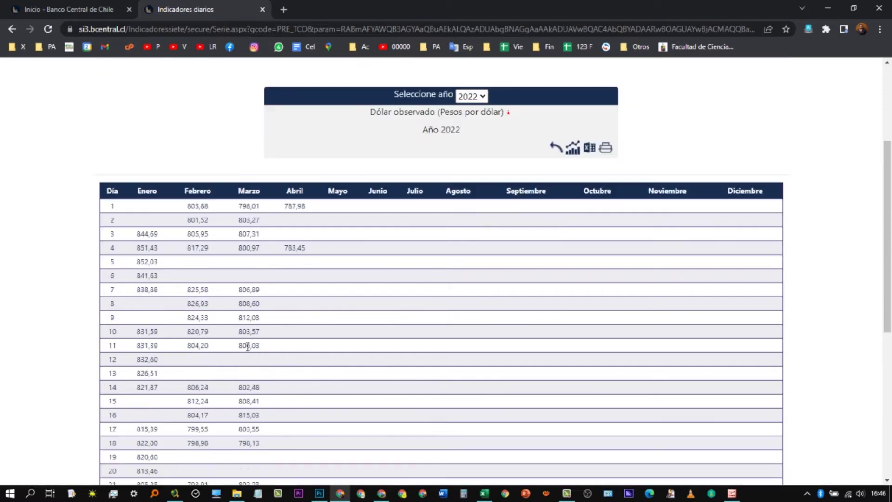
scroll(249, 344, down, 1)
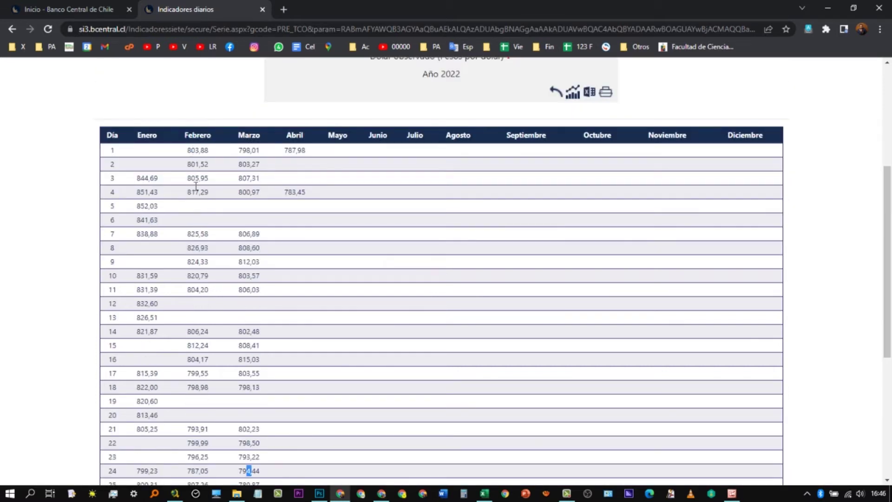
- Return to Excel and examine the Enero formulas for the Banco Estado dollar rate with its 2,4% reduction and both peso earnings
key(alt+Tab)
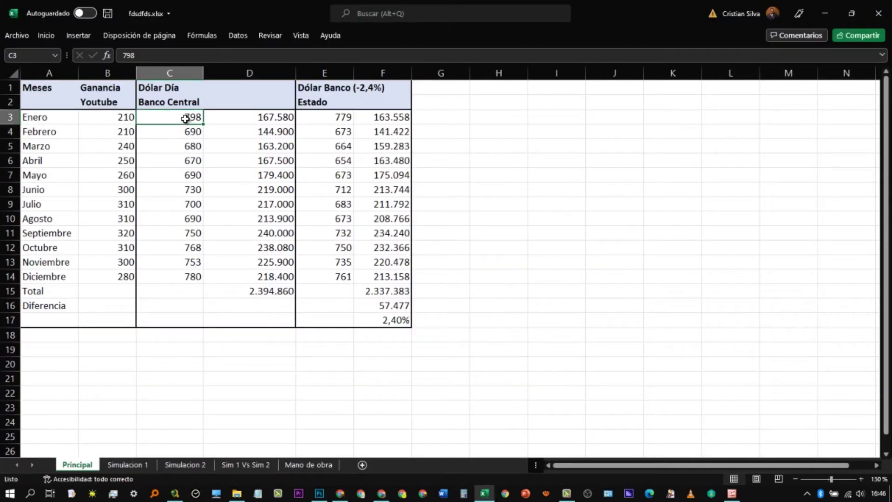
click(327, 119)
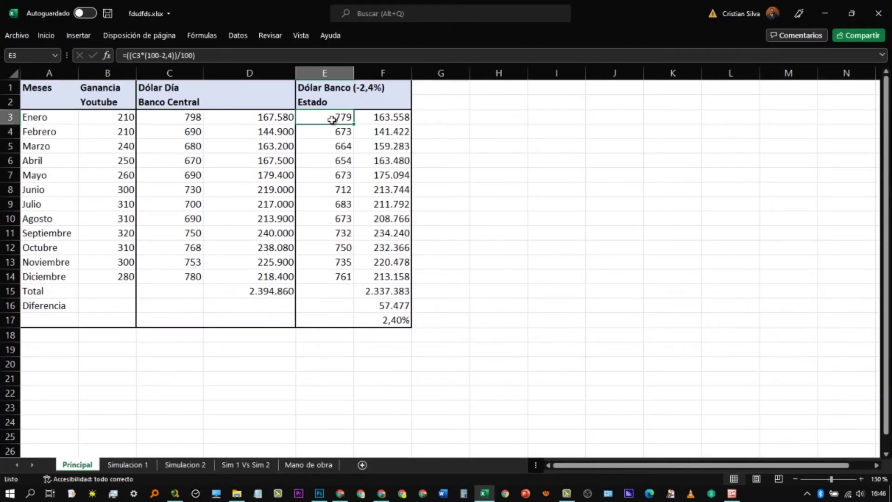
click(369, 89)
click(338, 89)
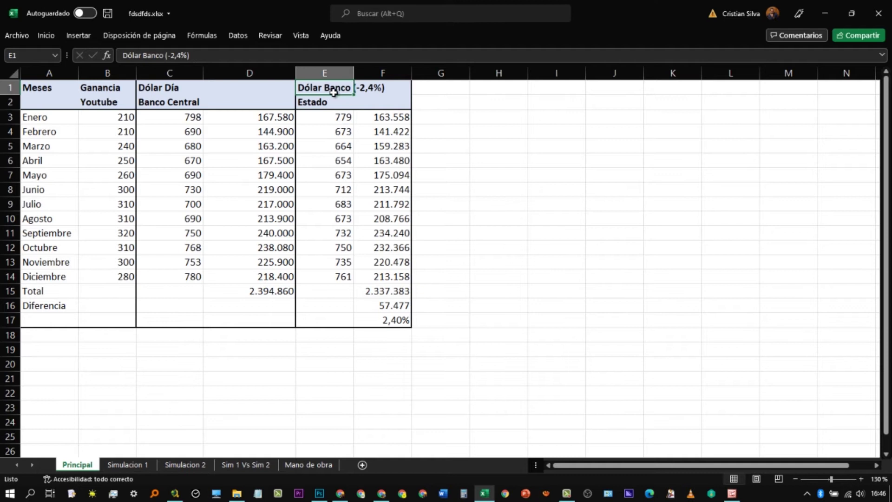
click(340, 120)
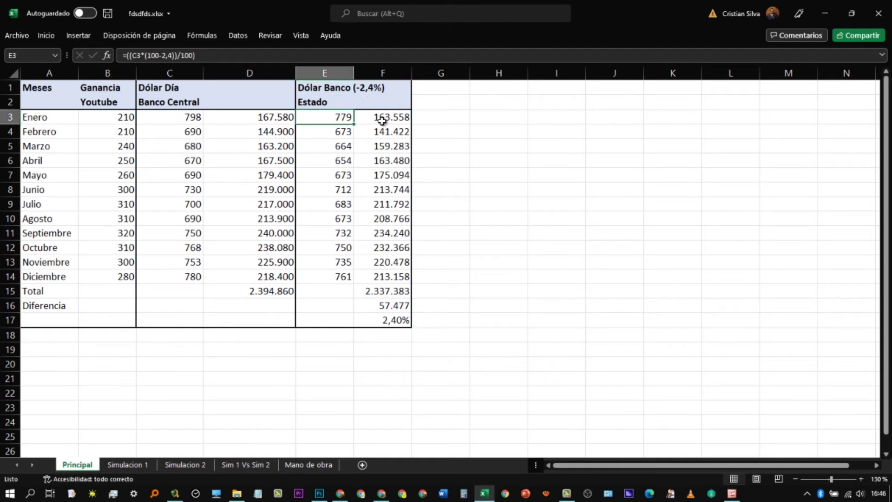
click(270, 122)
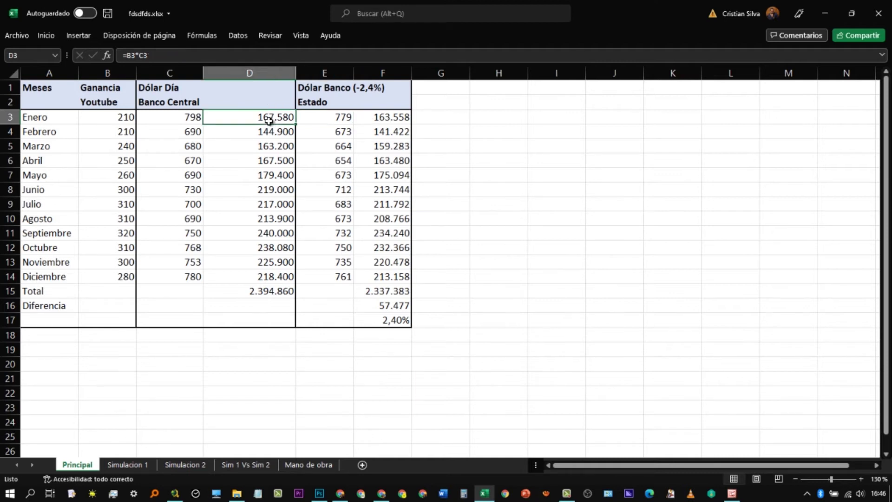
click(403, 121)
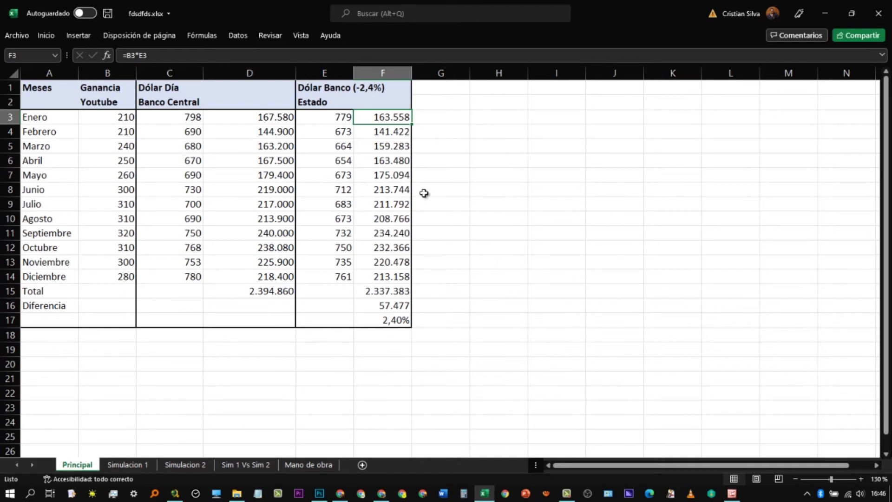
- Open the Simulacion 1 sheet and examine January's dollar income, its commission and the commissions total
click(124, 465)
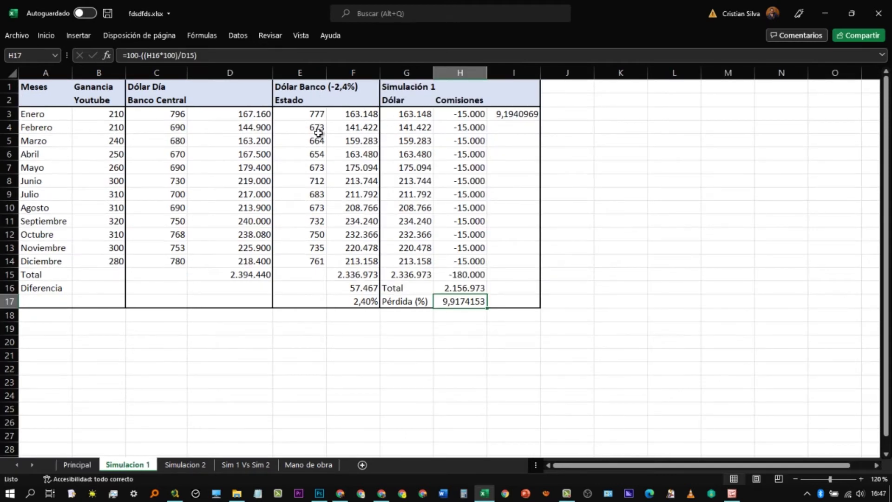
drag(369, 113, 407, 104)
click(409, 113)
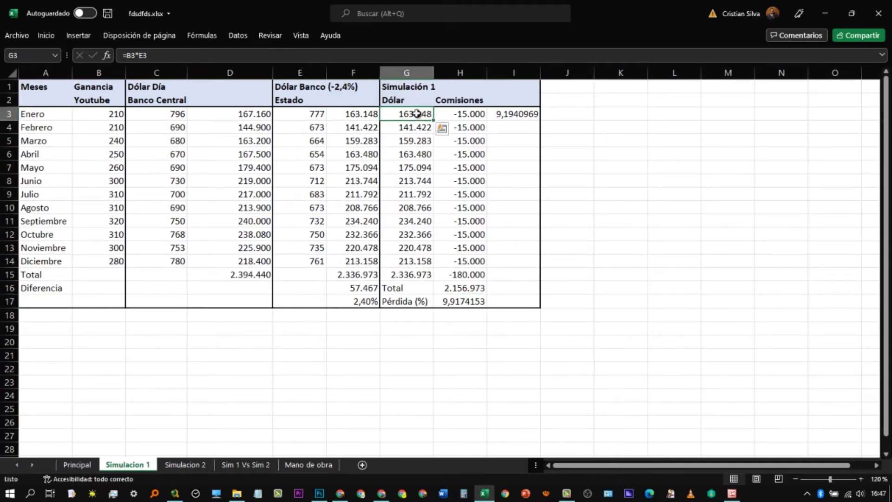
click(478, 115)
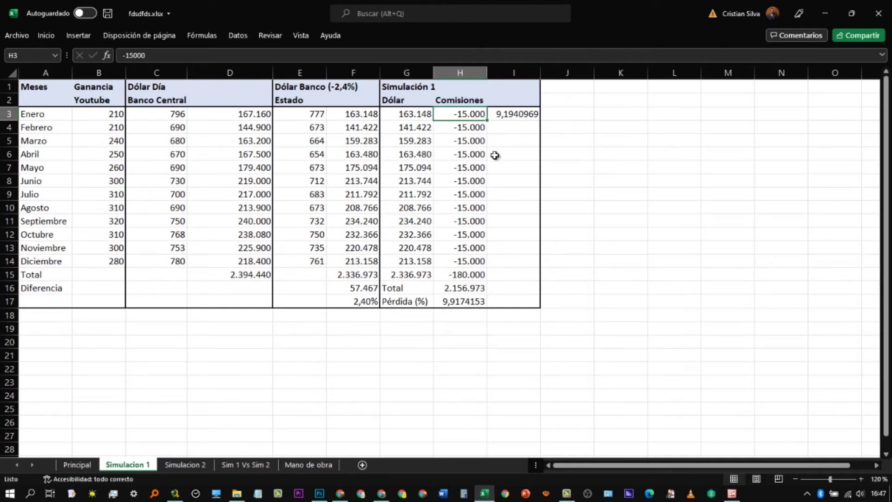
click(477, 278)
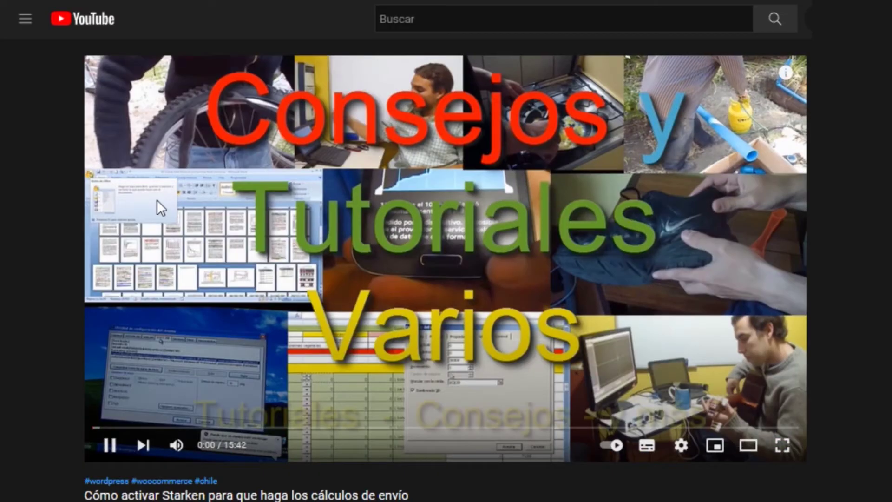
- Switch to the YouTube video on activating Starken and expand its description to review the personalized services, recommended products and contact details
scroll(209, 243, down, 7)
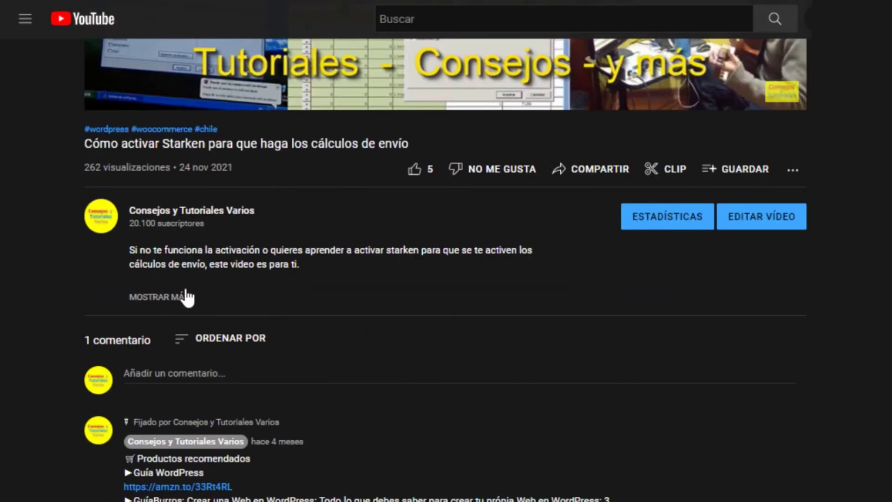
click(187, 297)
scroll(275, 279, down, 4)
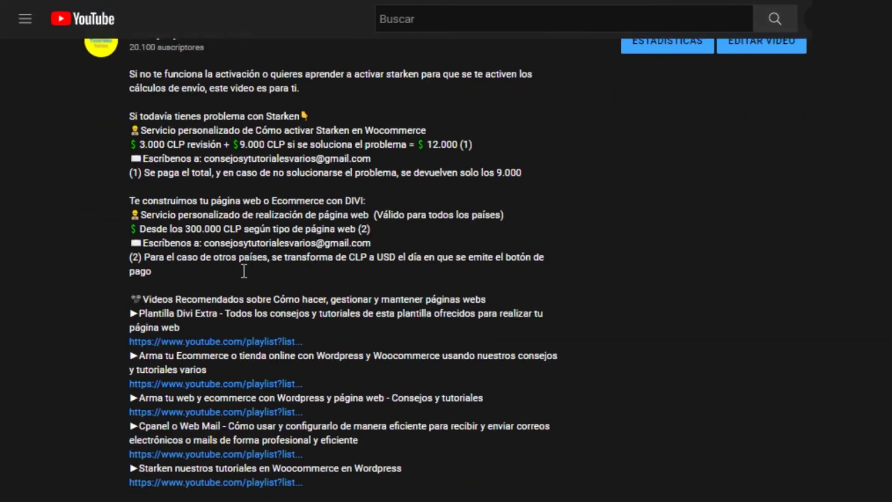
scroll(243, 271, down, 6)
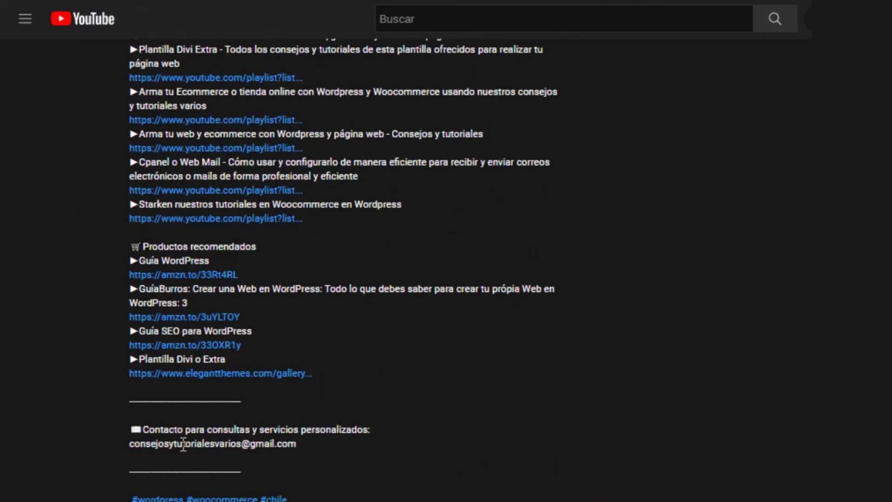
scroll(299, 378, up, 6)
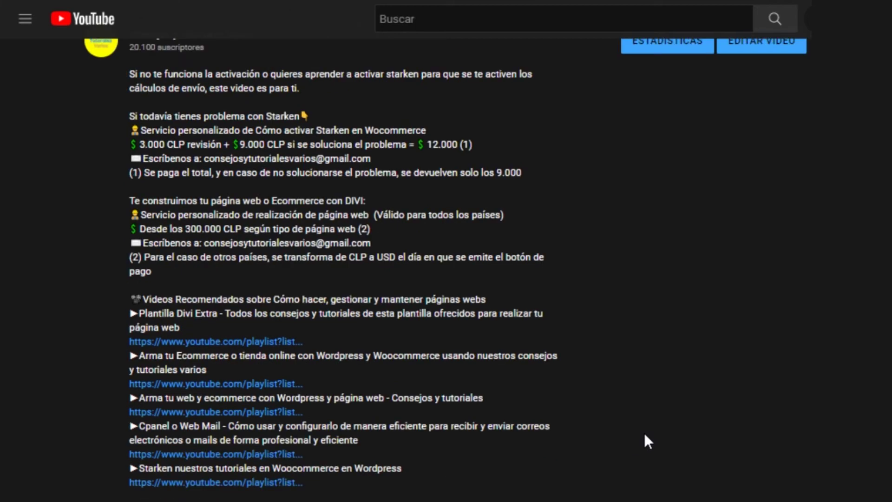
scroll(645, 434, up, 6)
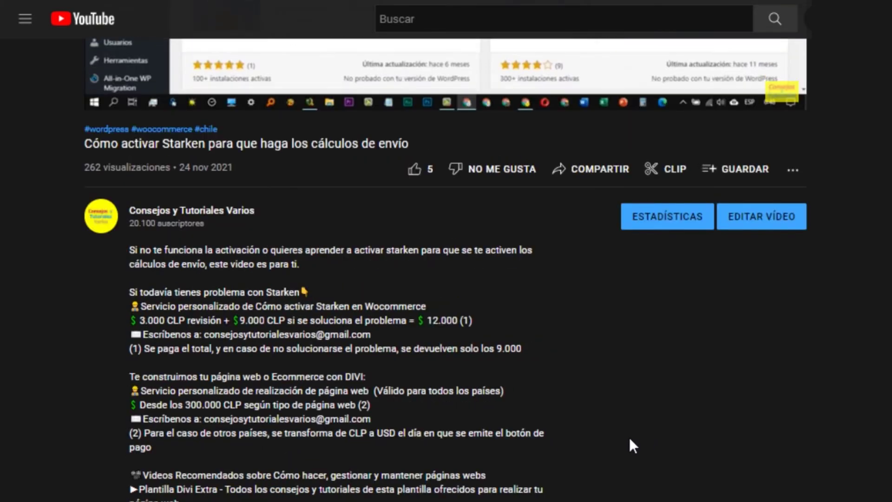
- Return to Excel, examine the Simulacion 1 monthly commissions and column totals, and open the Simulacion 2 sheet
scroll(602, 447, up, 6)
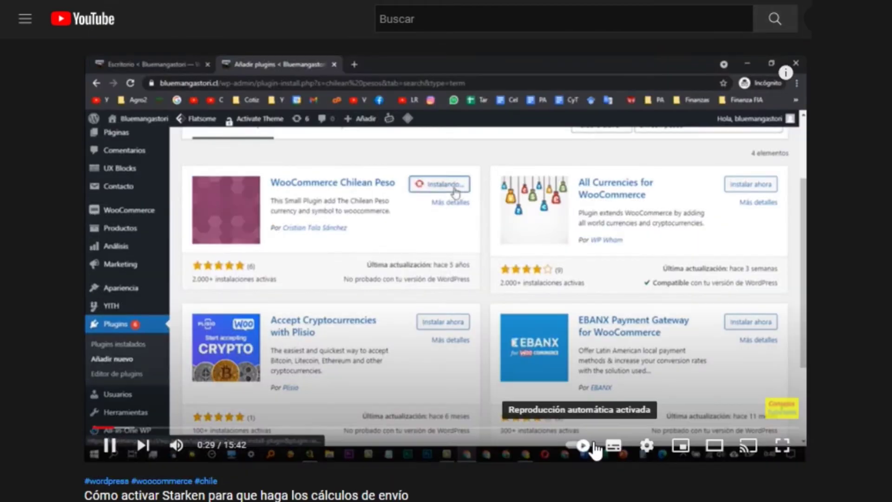
key(alt+Tab)
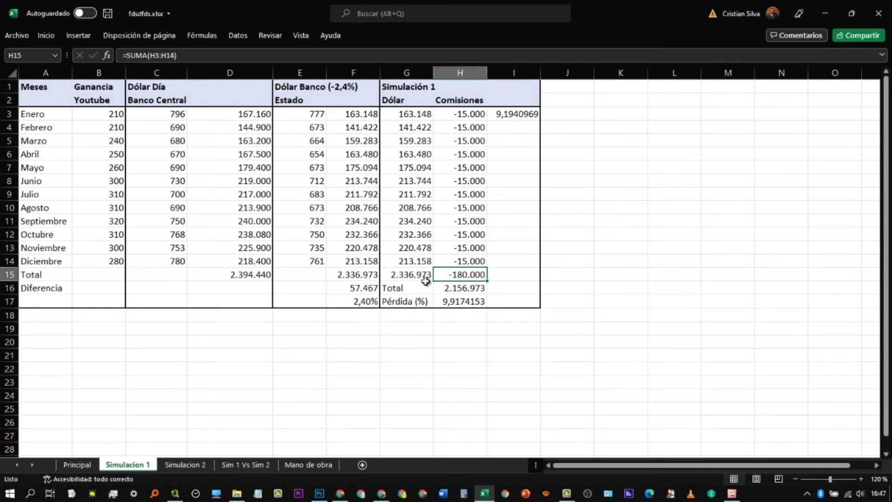
drag(466, 117, 462, 193)
click(464, 194)
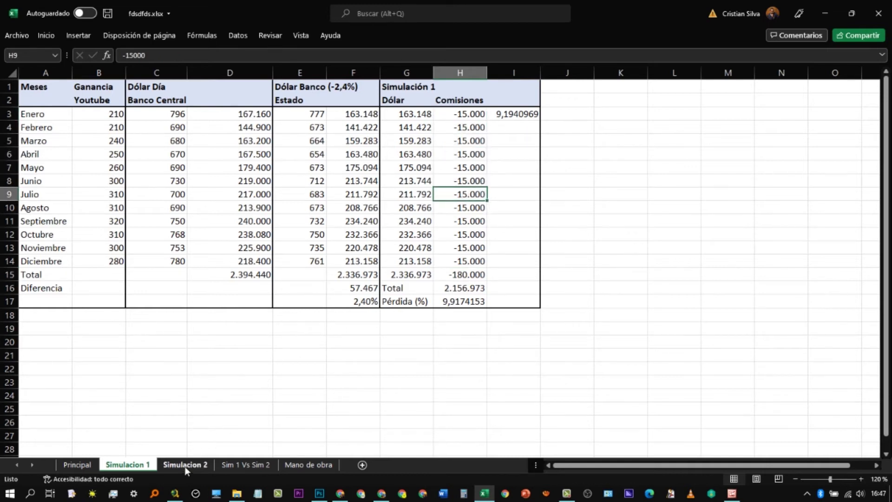
drag(426, 272, 455, 270)
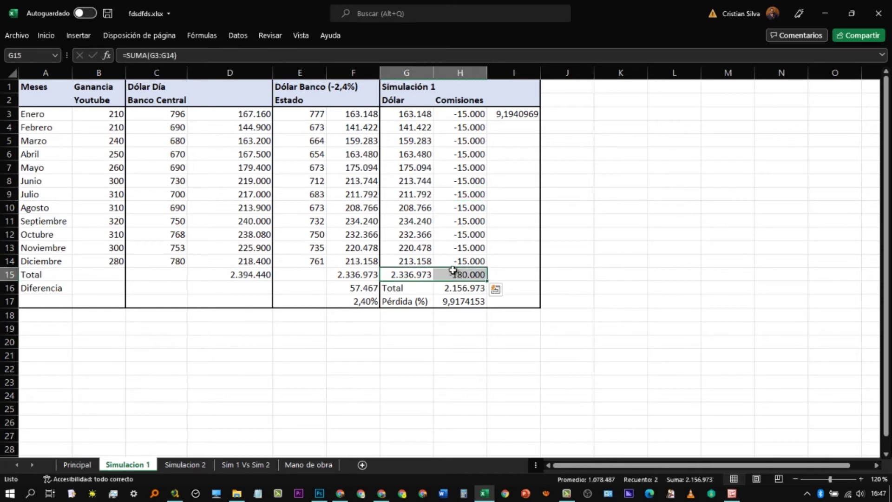
click(168, 465)
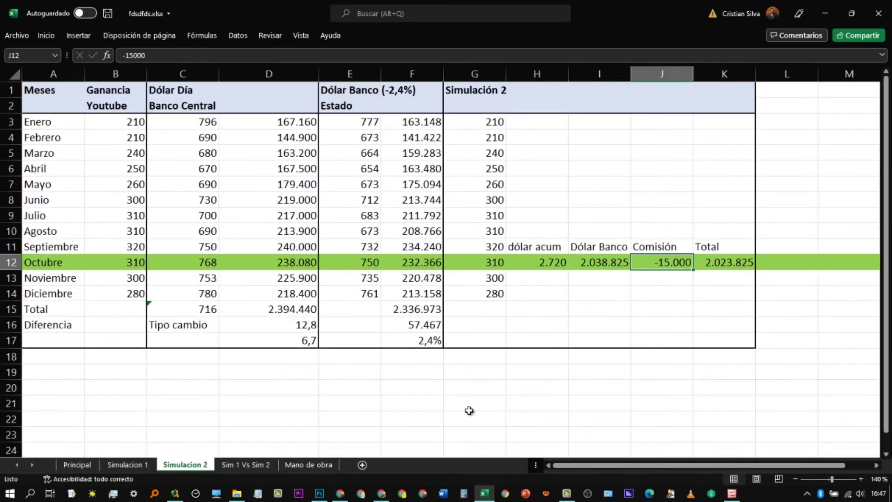
click(637, 314)
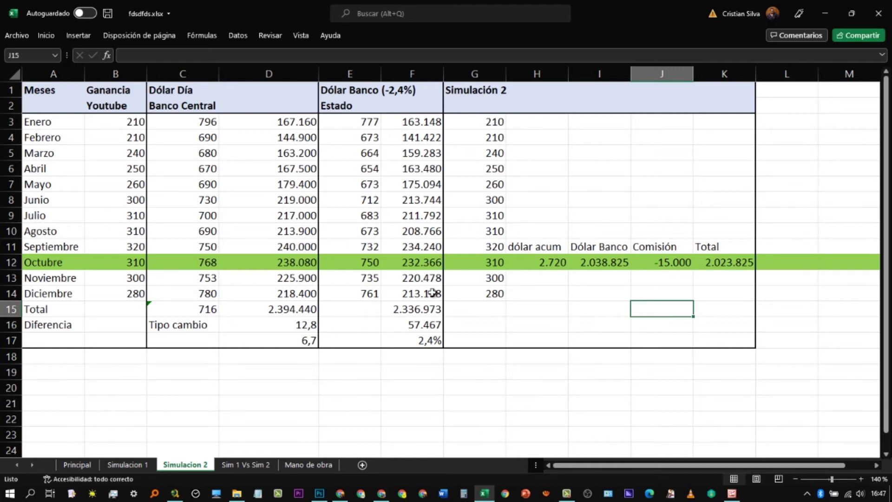
- Switch to the Banco Central page in the browser and examine the observed dollar chart over its full date range
click(341, 493)
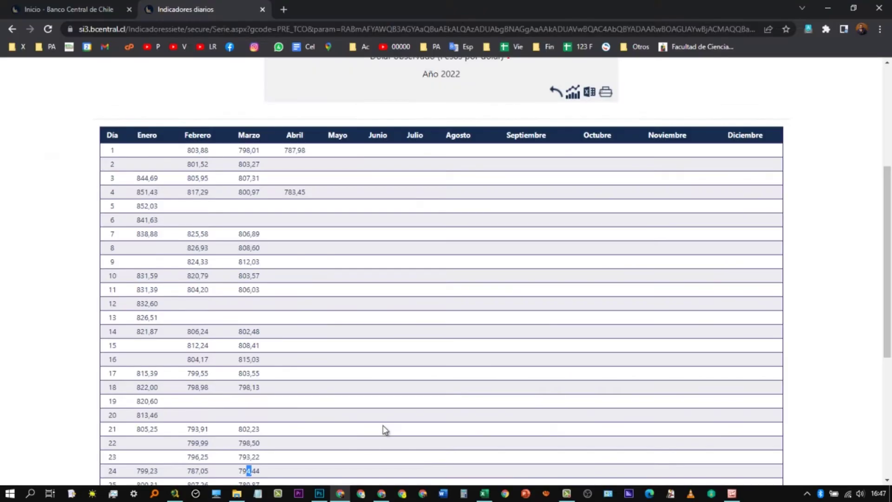
scroll(374, 309, up, 2)
click(572, 204)
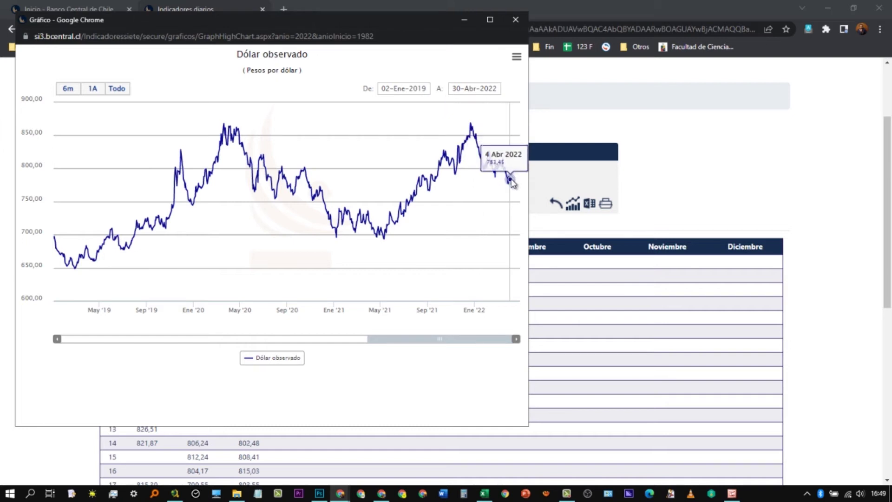
click(120, 89)
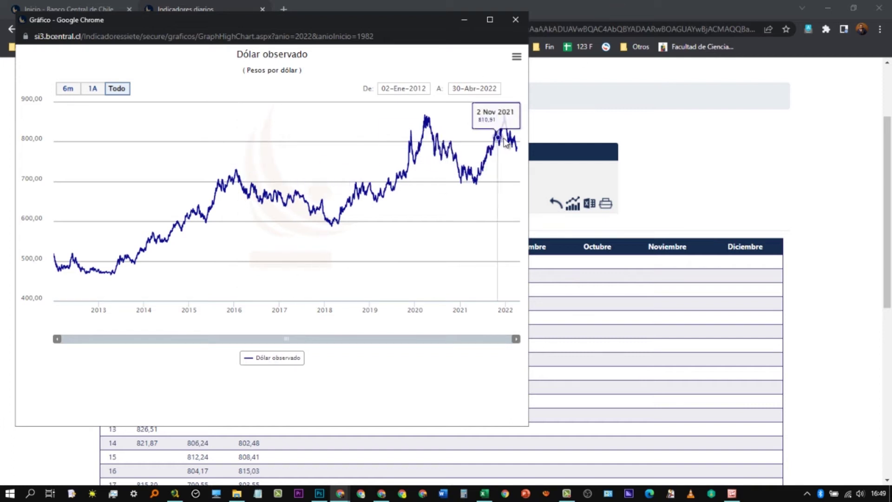
click(465, 20)
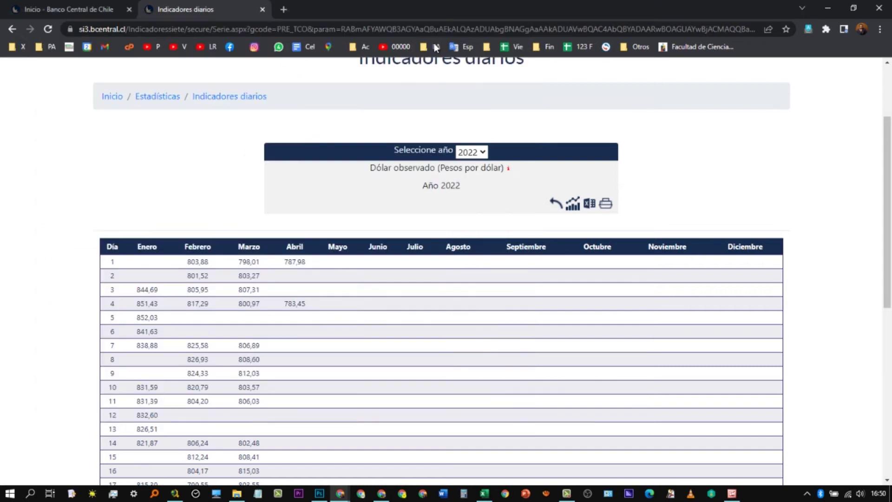
- Examine the observed dollar rates for days 20 to 22 across January, February and March 2022
scroll(183, 318, down, 5)
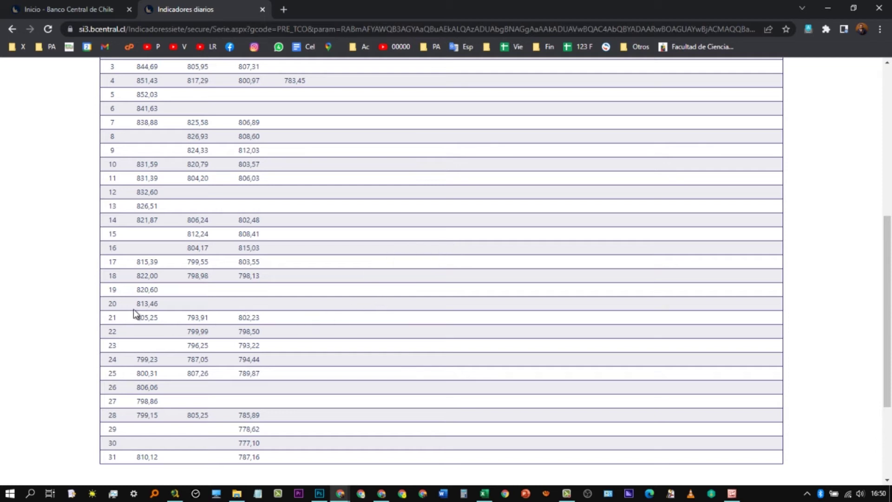
drag(239, 316, 260, 318)
drag(111, 304, 264, 331)
scroll(265, 304, up, 1)
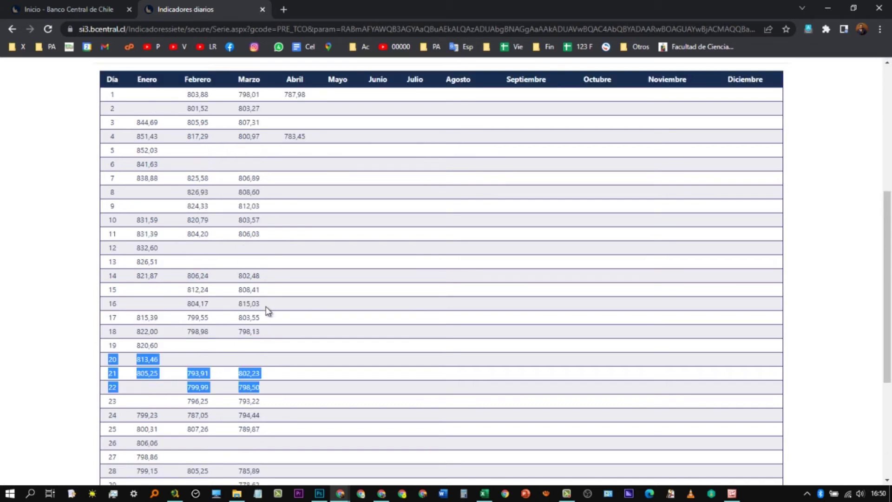
- Return to Excel and examine Simulación 2's dollar earnings from Enero to Octubre, October's rate and the accumulated dollars
click(485, 493)
drag(488, 124, 490, 262)
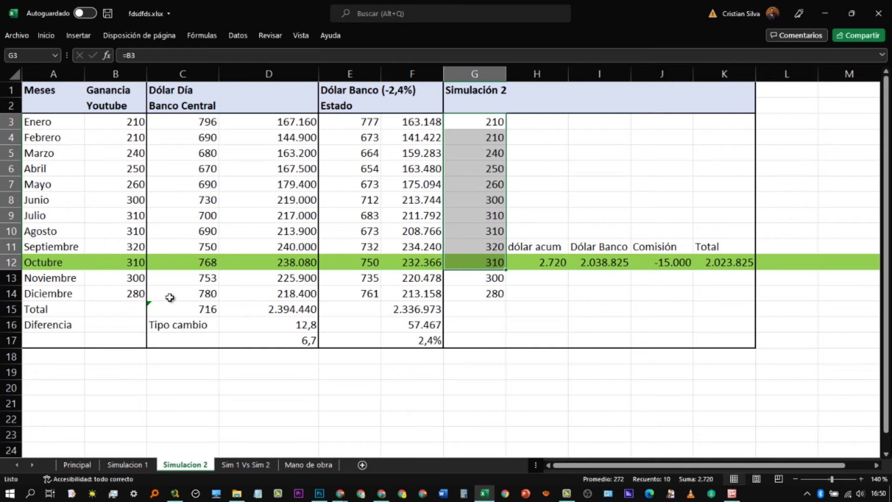
click(193, 262)
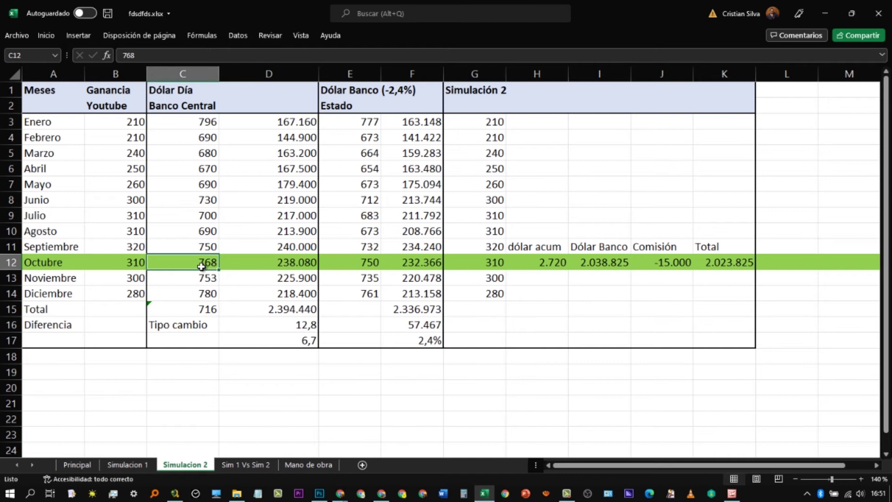
click(547, 264)
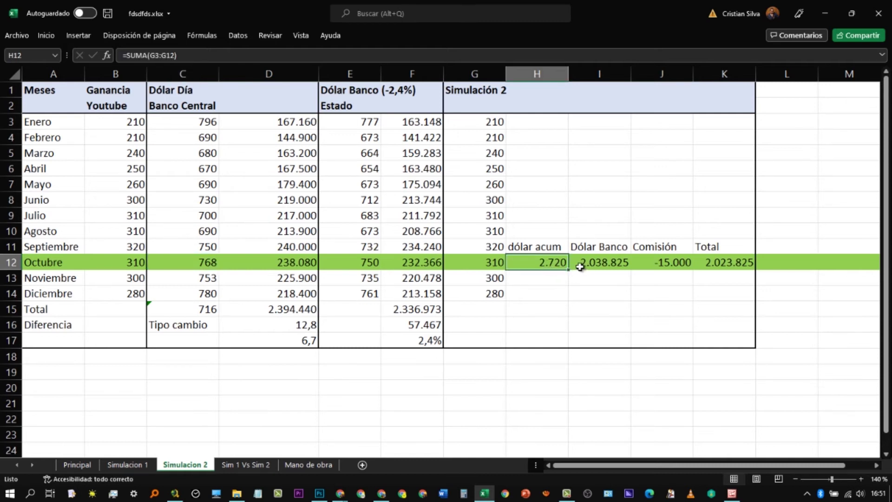
click(474, 263)
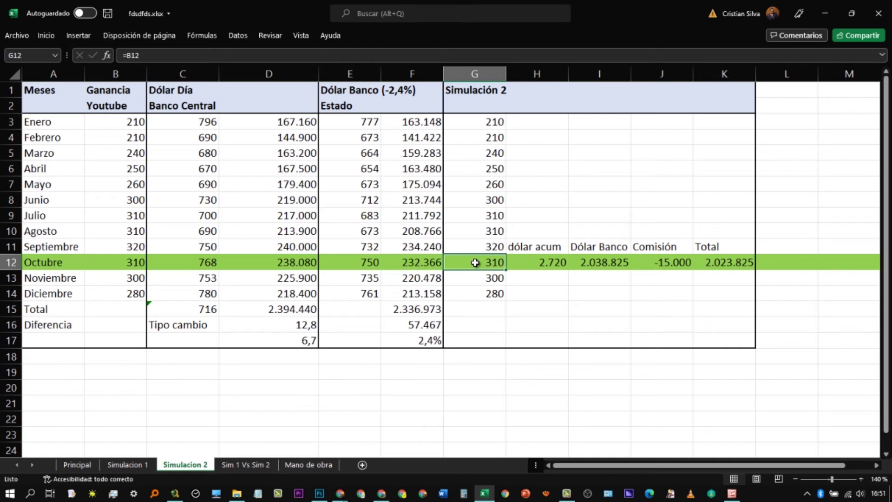
- Switch to Google AdSense and open the payment threshold for editing in the payment schedule settings
click(382, 493)
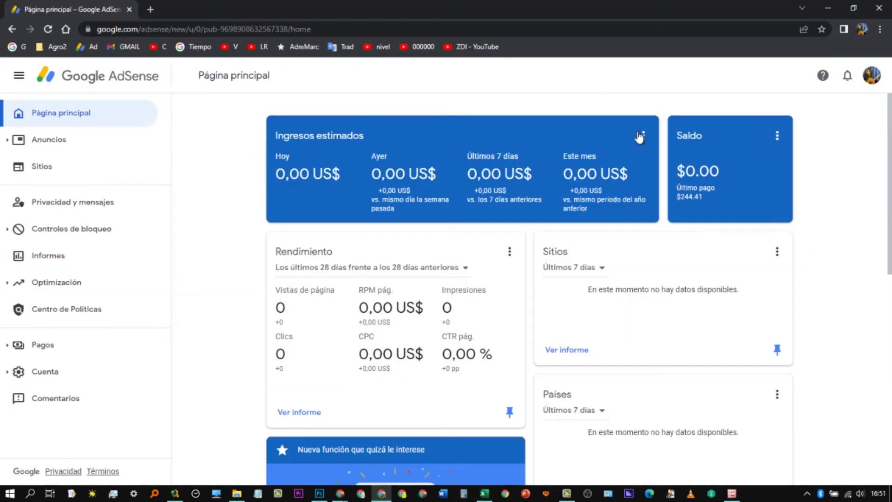
click(777, 136)
click(735, 143)
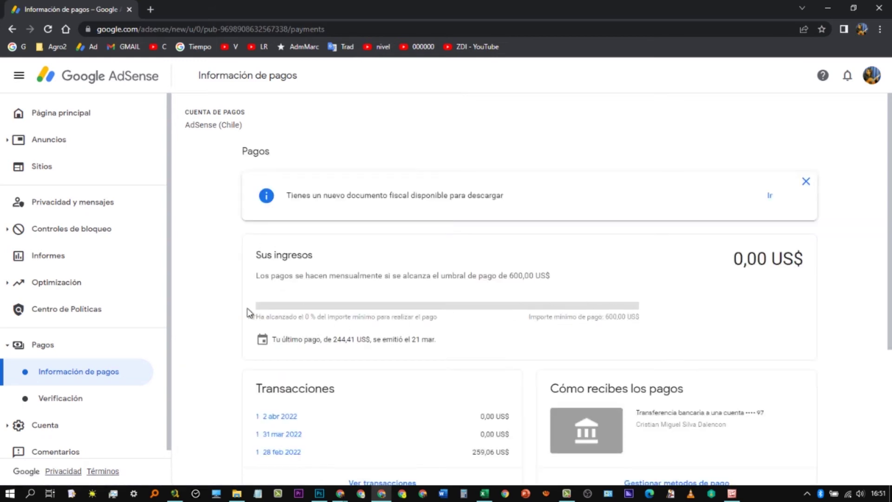
scroll(220, 317, down, 4)
click(357, 422)
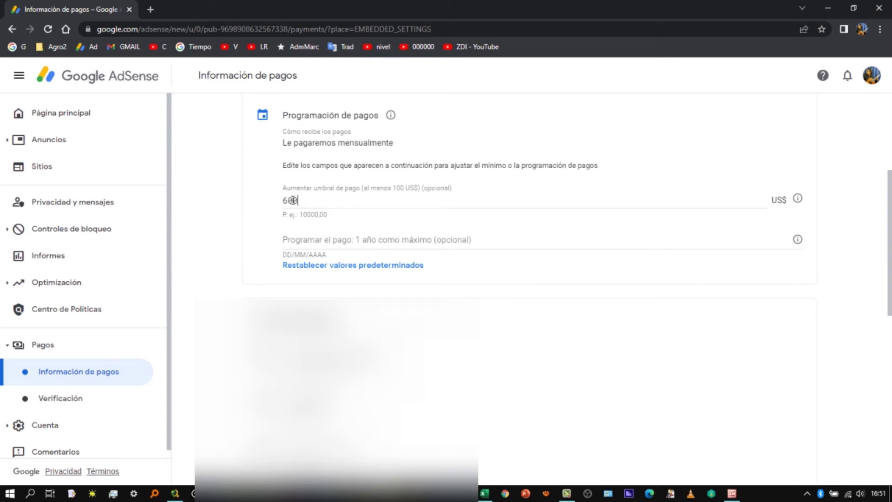
click(284, 203)
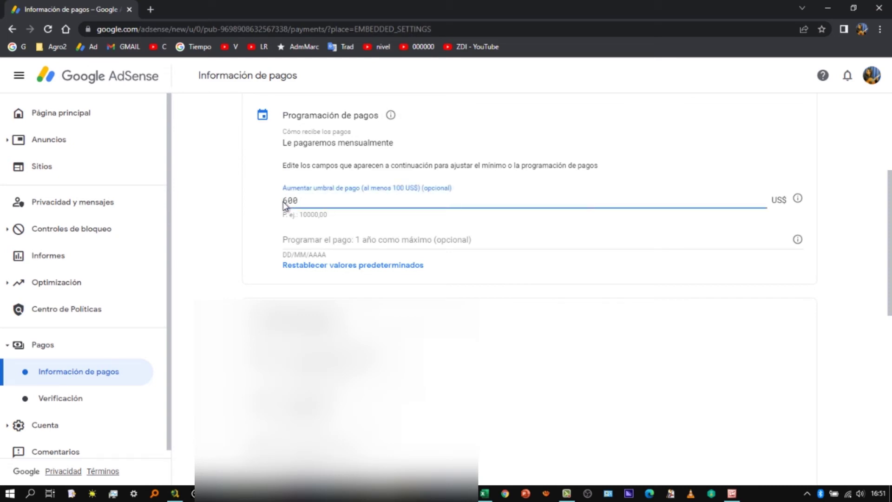
- Return to Excel and add up the Simulación 2 dollar earnings from Enero to Septiembre in H10 with =SUMA(G3:G11)
click(827, 8)
click(532, 231)
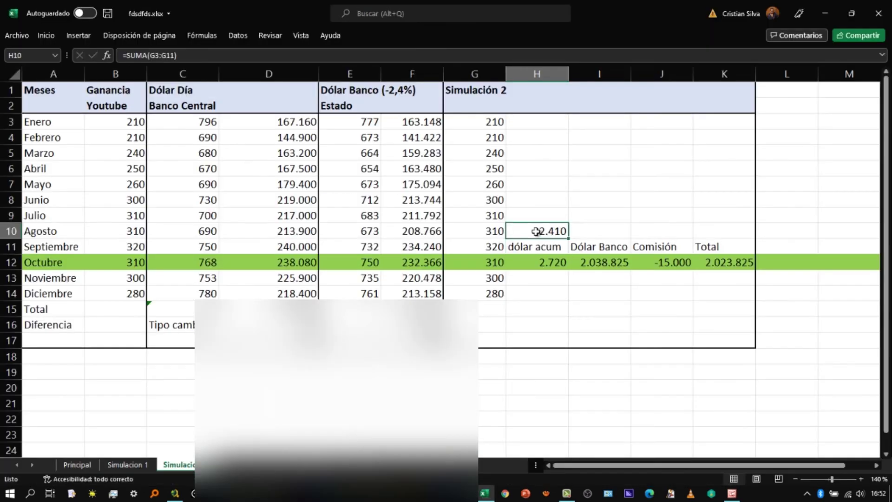
click(483, 263)
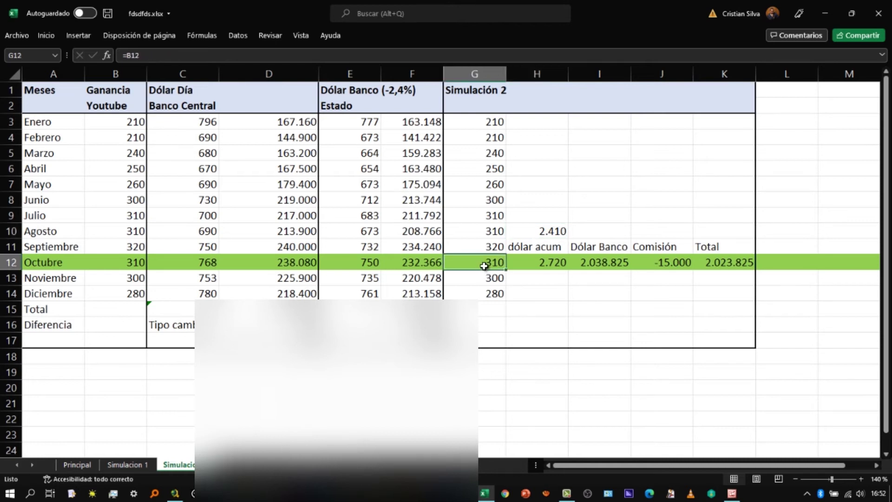
click(543, 231)
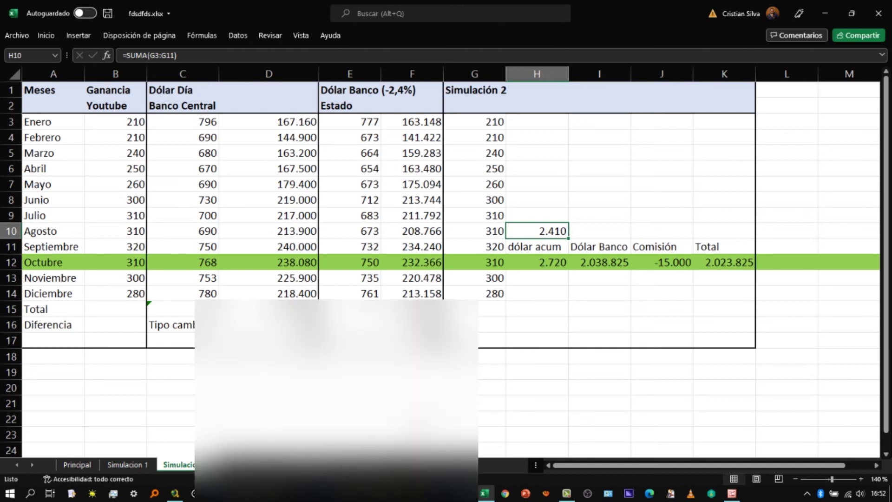
- Switch to AdSense, enter 2.420 US$ as the payment threshold, and return to Excel
key(alt+Tab)
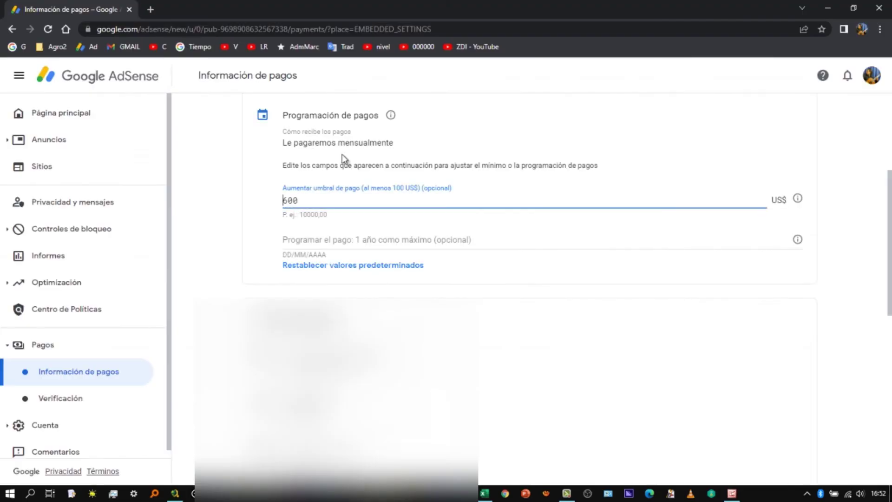
drag(300, 200, 255, 203)
text(2420)
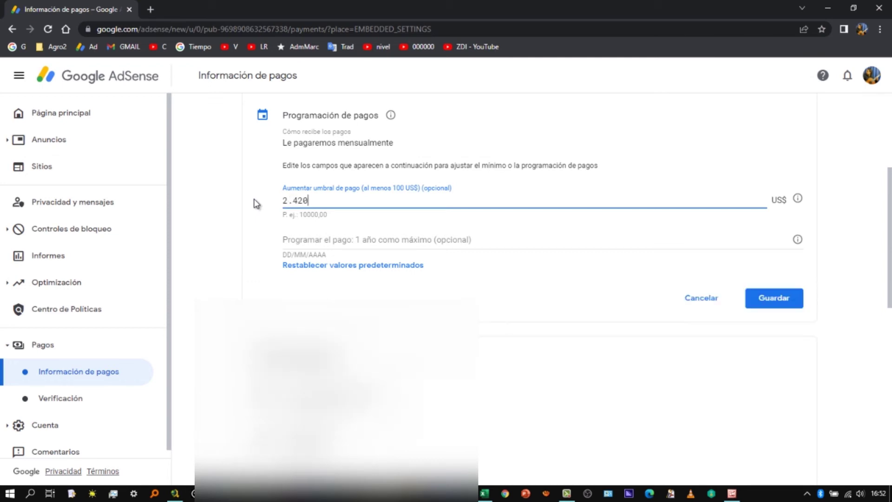
click(869, 5)
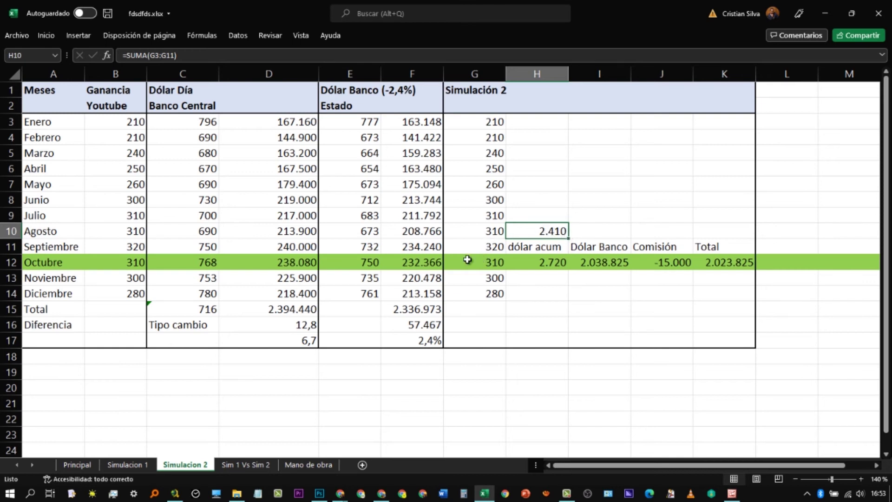
- Examine October's dollar rate, earnings and accumulated dollars in Simulación 2, along with the uncollected months from Enero to Agosto
click(211, 265)
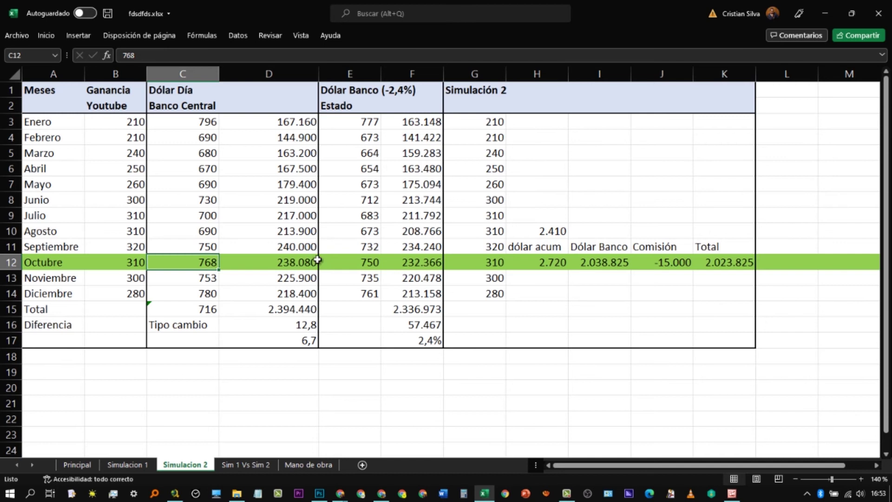
click(494, 262)
click(551, 262)
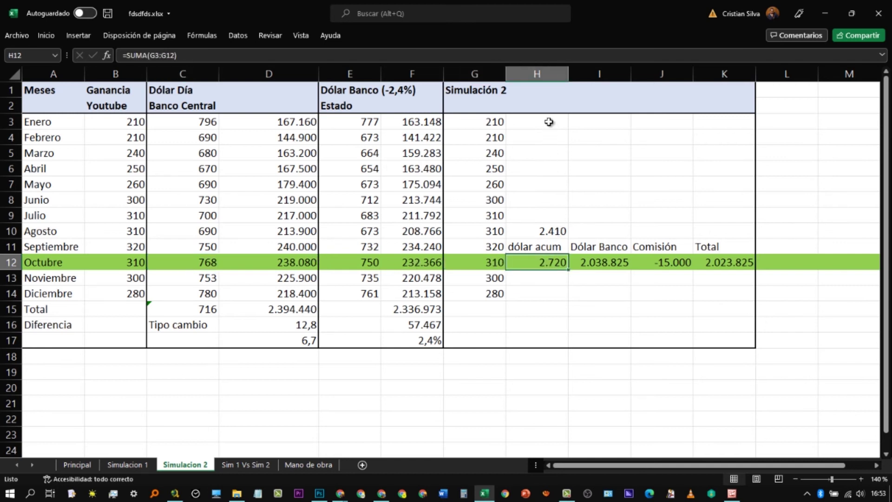
drag(549, 121, 541, 232)
drag(574, 122, 577, 229)
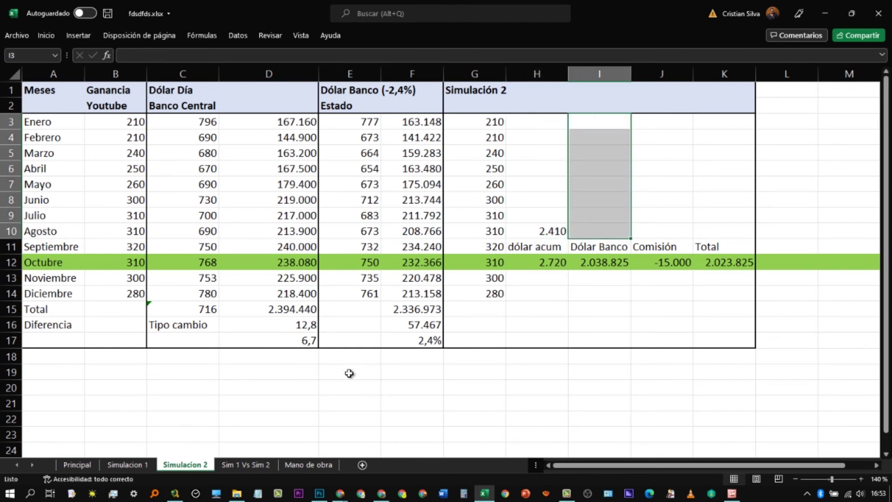
- Open the Sim 1 Vs Sim 2 sheet and examine the formulas for October's Simulación 1 total, the difference between simulations and the percentage difference
click(248, 465)
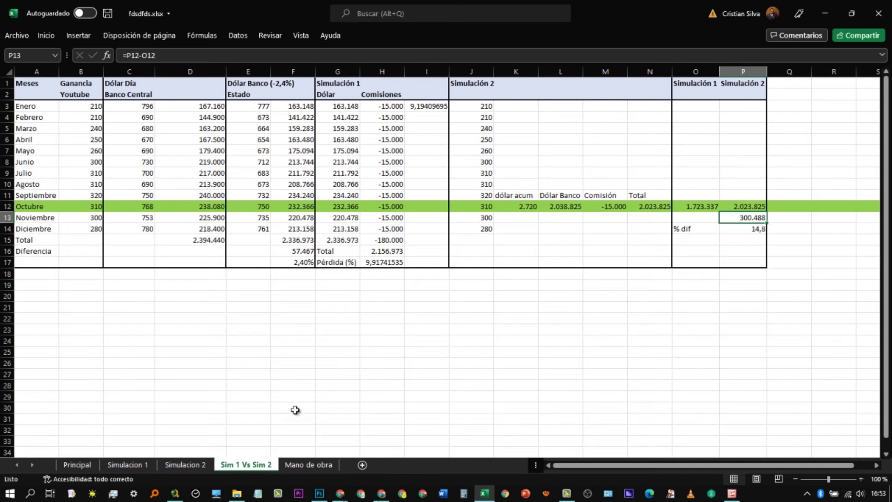
drag(478, 108, 483, 203)
click(714, 207)
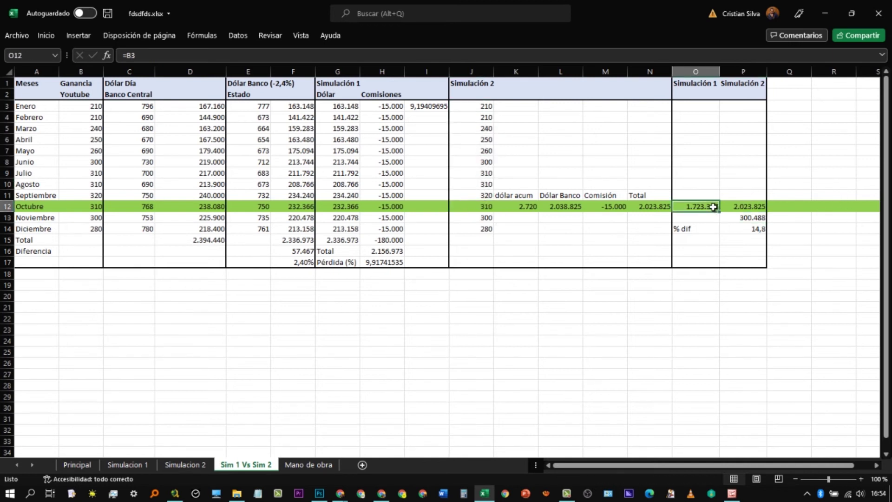
click(755, 216)
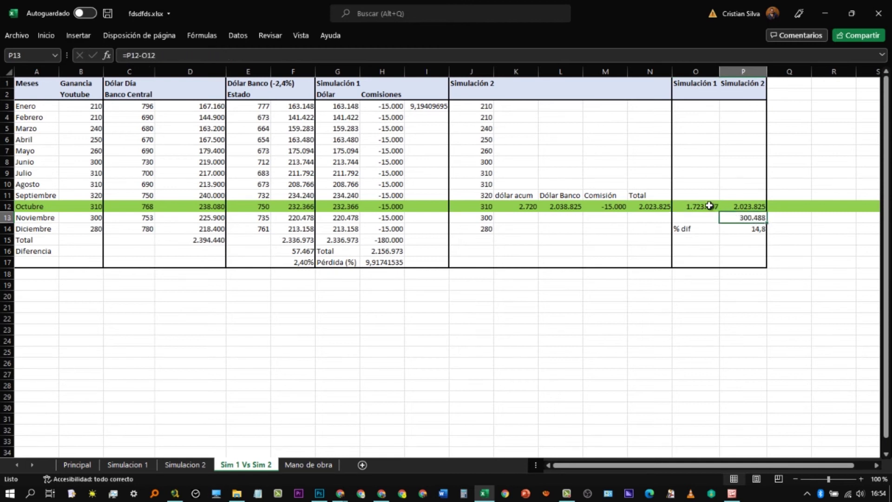
click(711, 206)
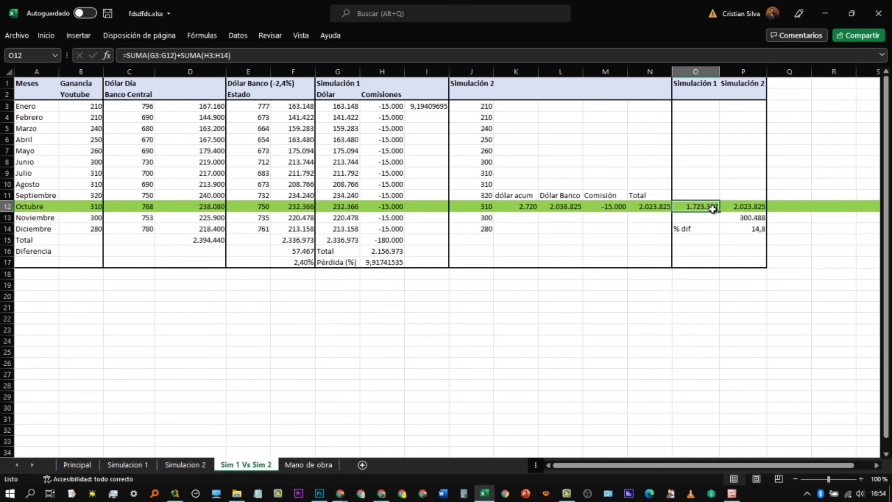
click(745, 217)
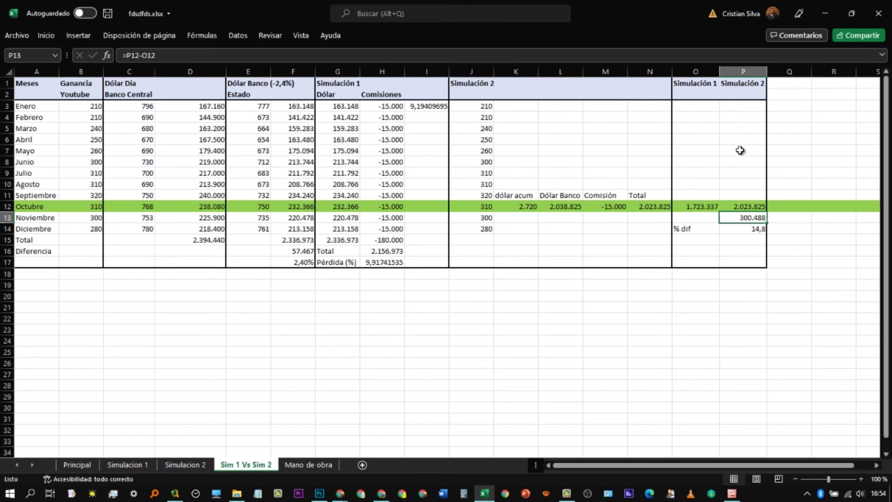
click(752, 228)
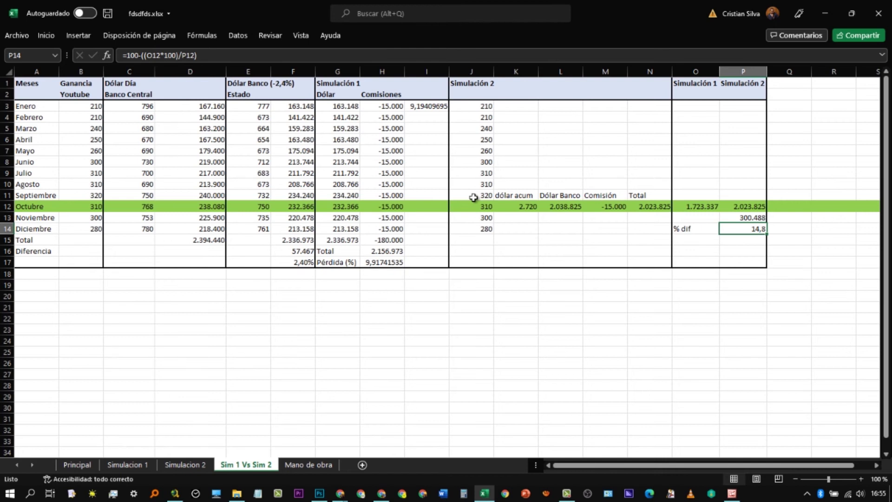
- Examine the Simulación 2 dollar earnings from Enero to Octubre against the percentage difference in P14
drag(480, 106, 473, 204)
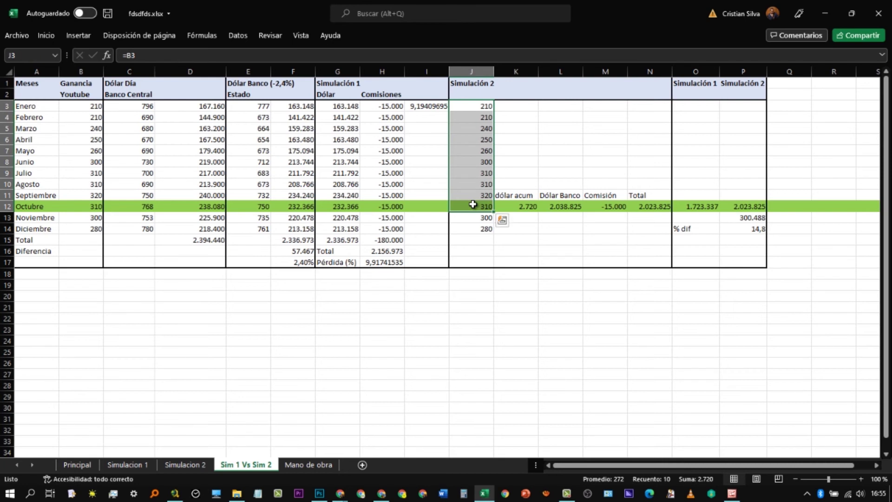
click(757, 231)
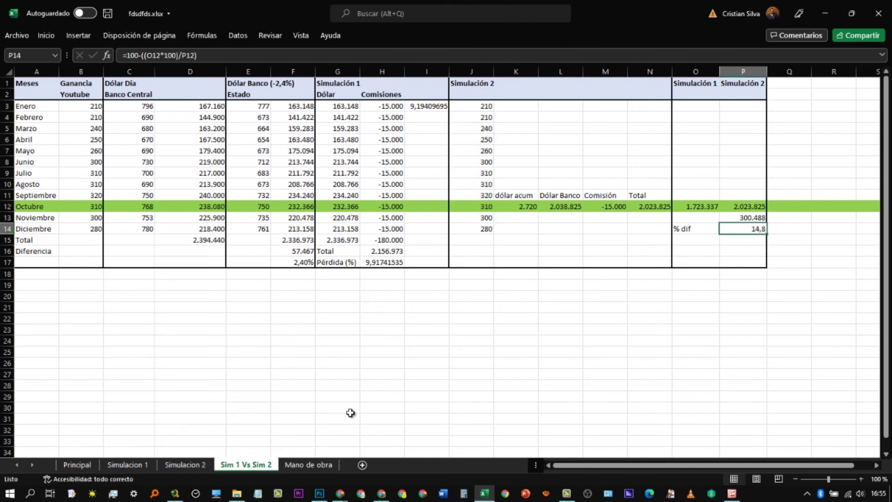
- Open the Mano de obra sheet and examine the Simulación 1 commissions from Enero to Octubre and the difference between simulations in P13
click(297, 465)
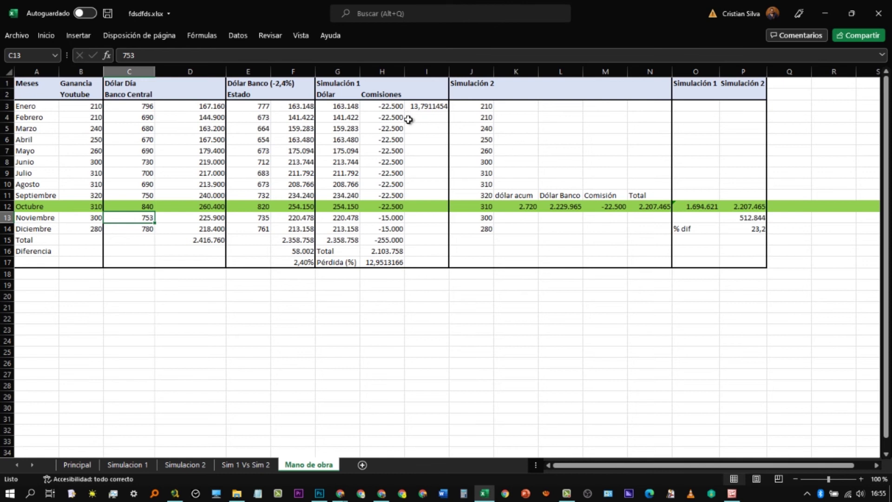
drag(392, 105, 395, 203)
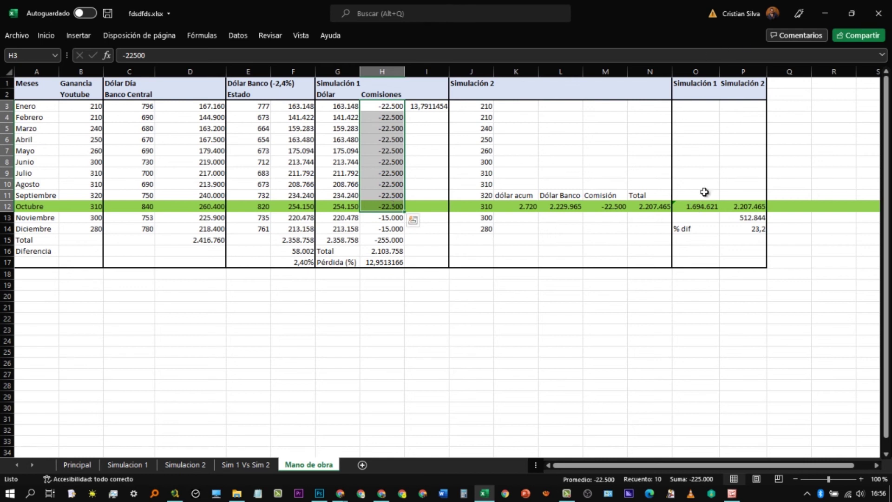
click(743, 219)
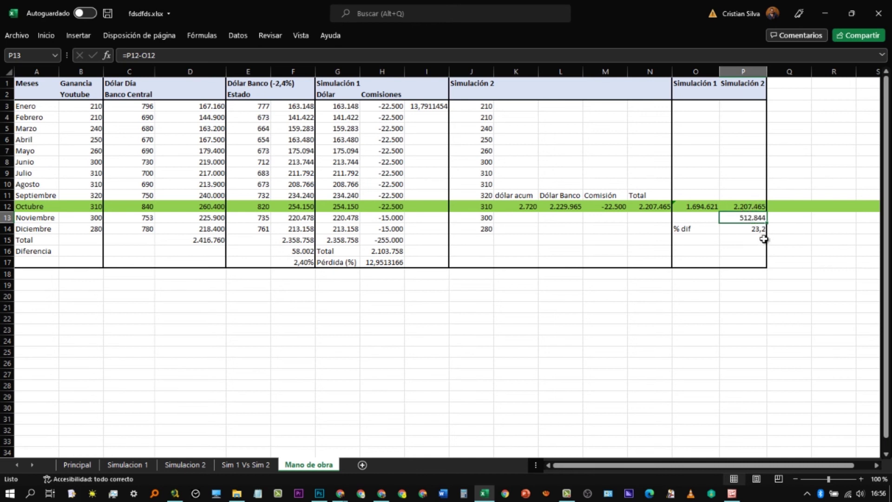
click(775, 219)
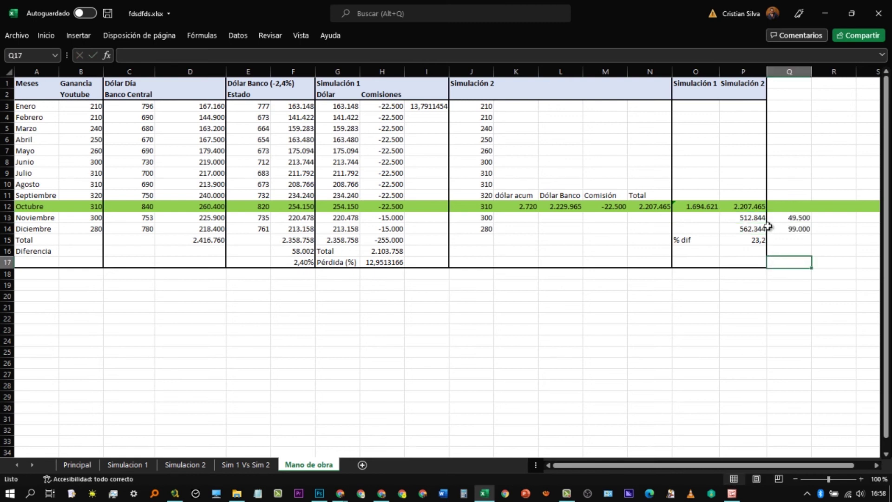
- Examine the additional amounts in Q13 and Q14 and the difference formulas in P13 and P14, relating them to the uncollected months
click(784, 217)
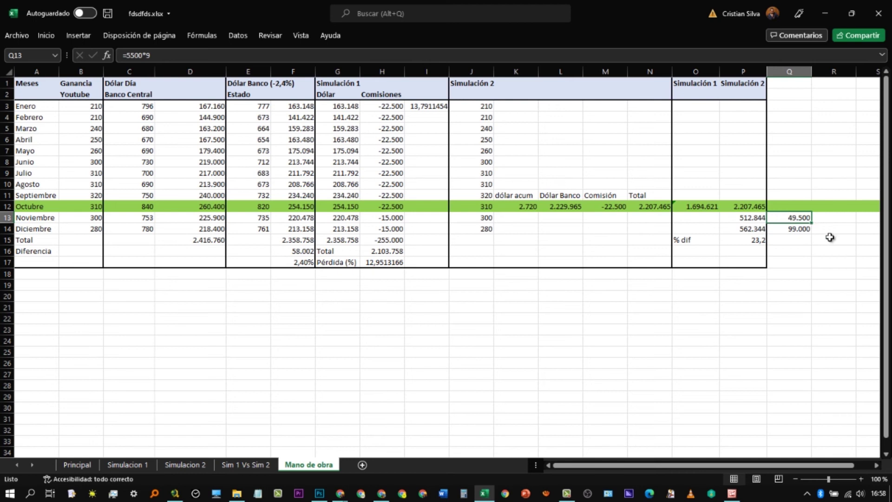
drag(701, 107, 484, 197)
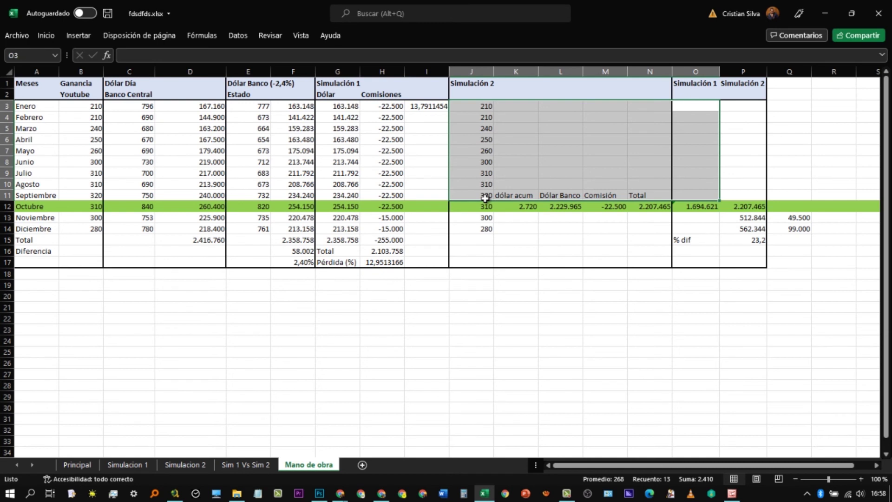
click(803, 229)
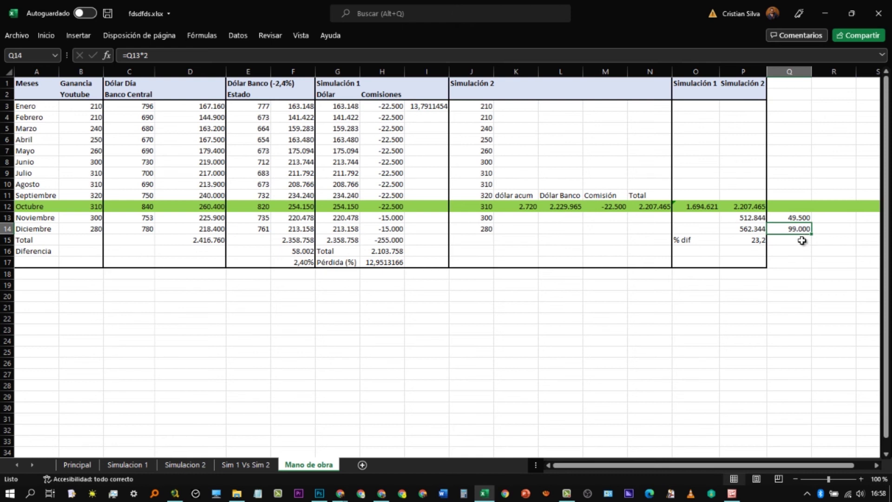
click(752, 218)
click(754, 229)
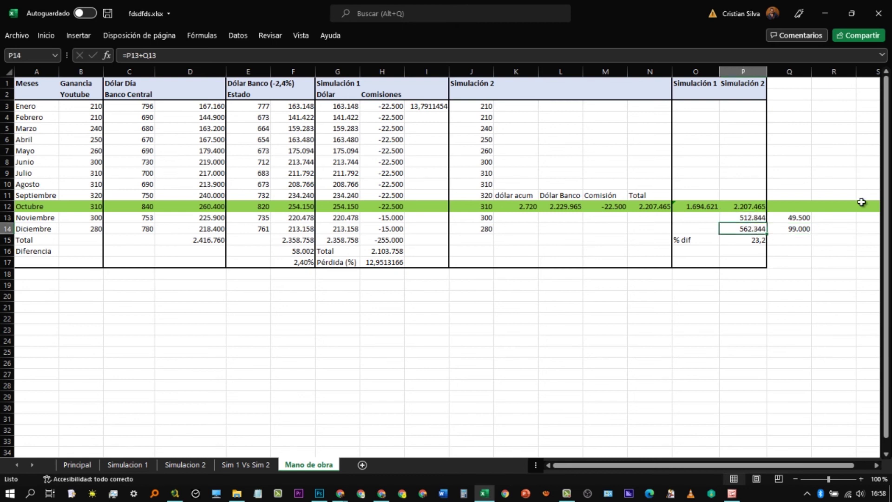
- Examine the percentage difference in P15 alongside the Simulación 2 earnings accumulated from Enero to Octubre
drag(482, 106, 485, 206)
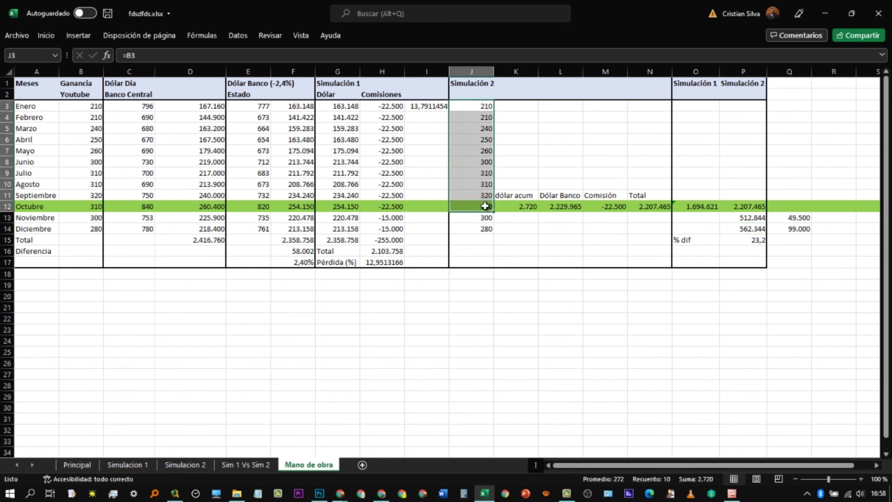
click(758, 241)
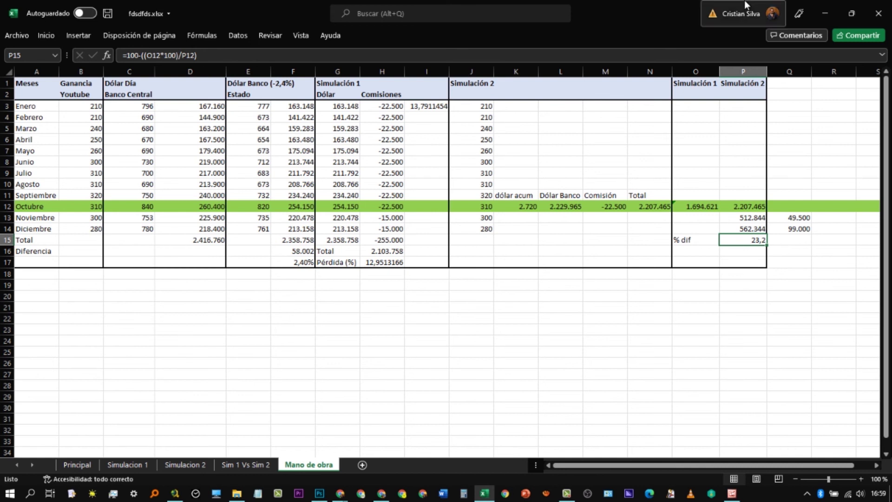
drag(483, 106, 483, 207)
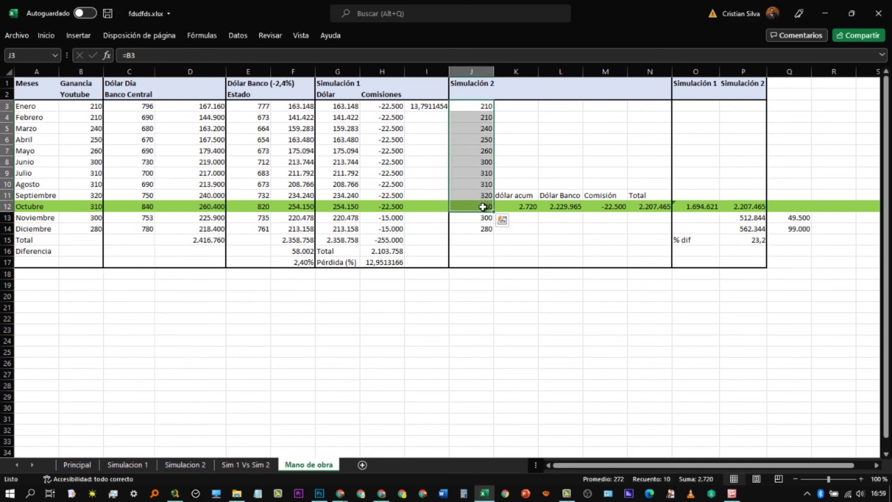
click(483, 207)
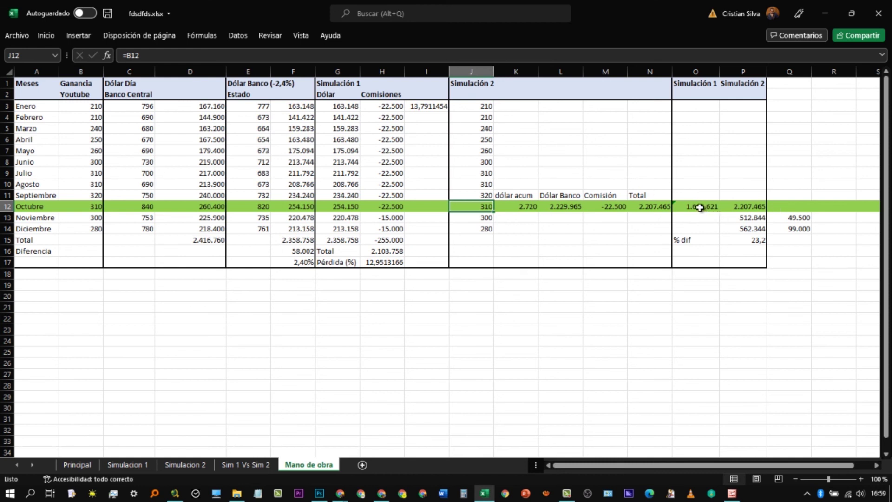
- Compare October's Simulación 1 and Simulación 2 totals in O12 and P12 and examine their difference in P13
drag(700, 205, 743, 210)
click(731, 194)
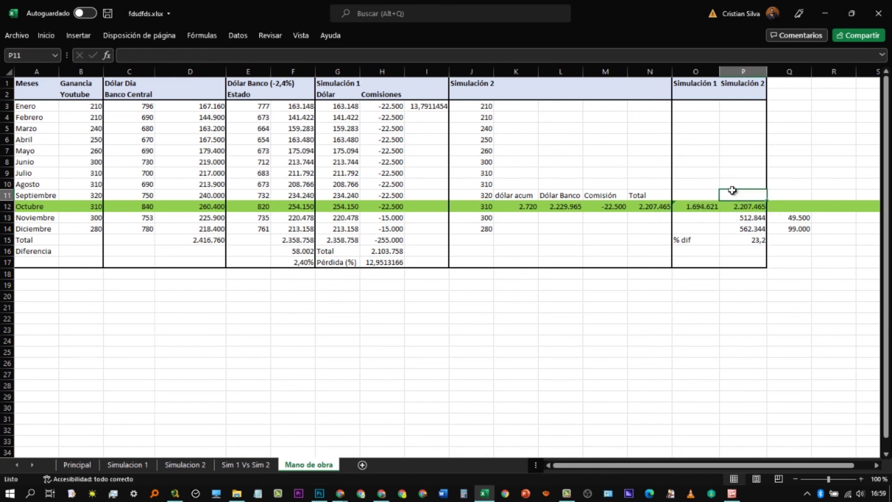
click(736, 205)
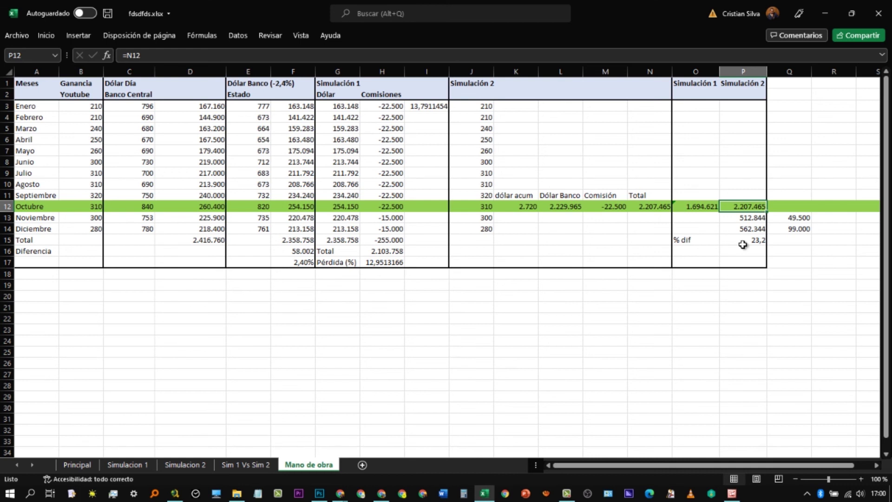
click(740, 216)
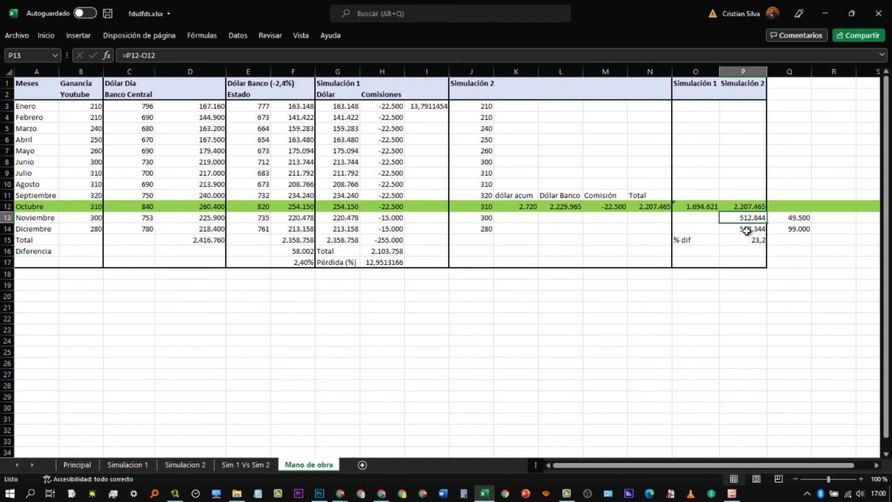
drag(740, 206, 712, 189)
key(ctrl+z)
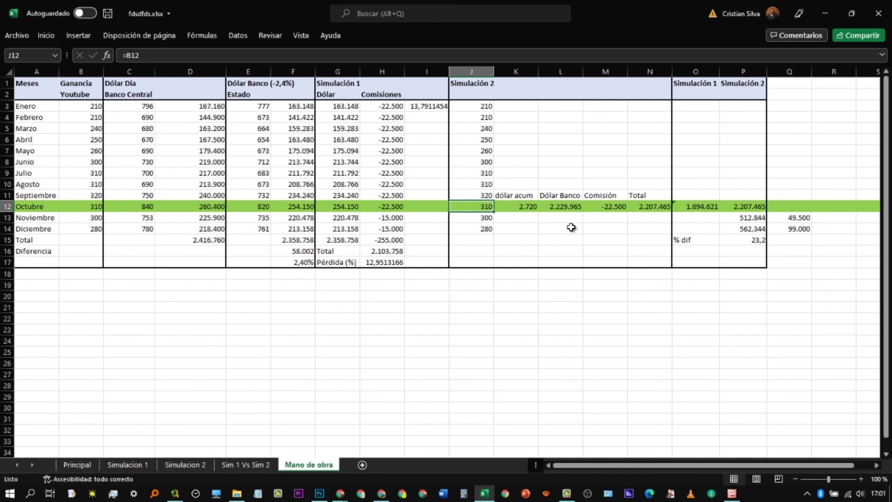